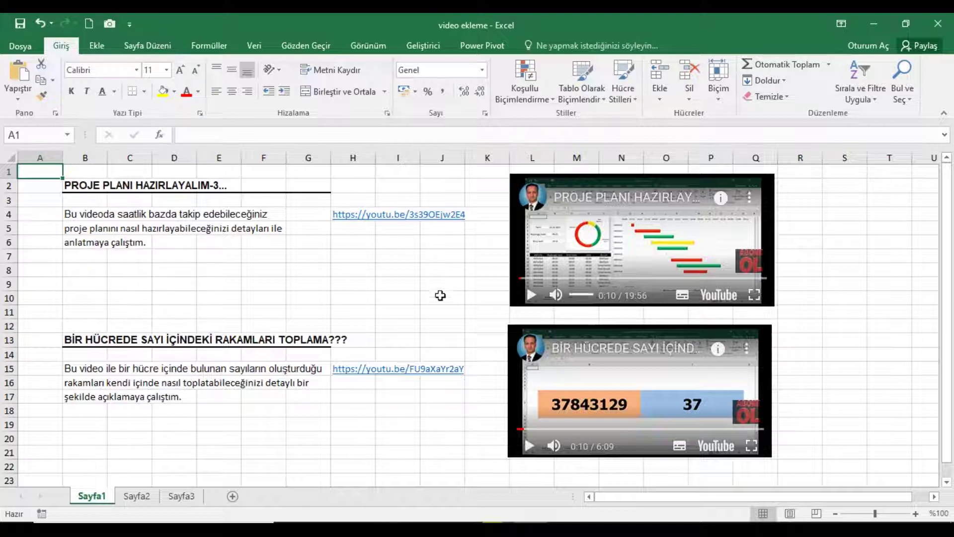
Play the top embedded video on Sayfa1, skip ahead to 5:24, 10:51 and near its end, then pause it
{"action": "left_click", "coordinate": [531, 295]}
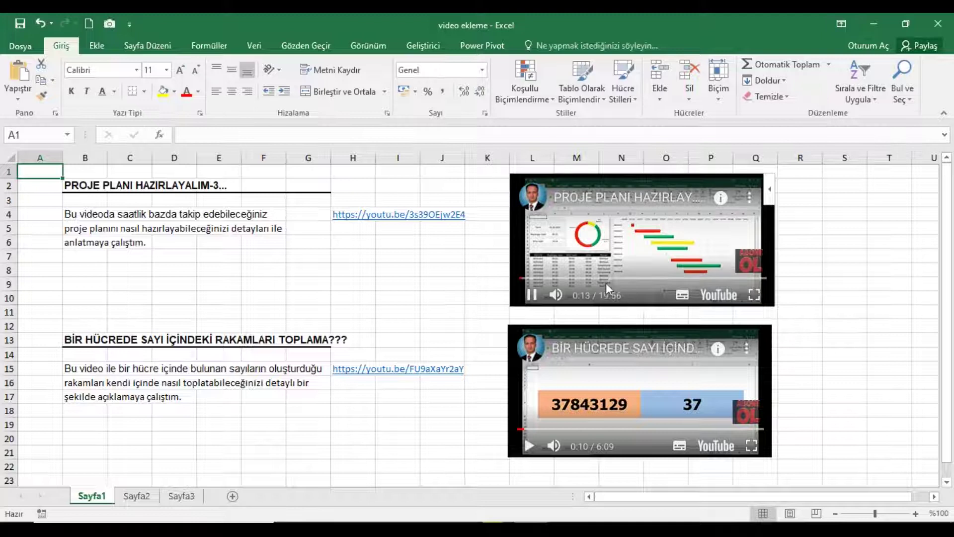
{"action": "left_click", "coordinate": [591, 280]}
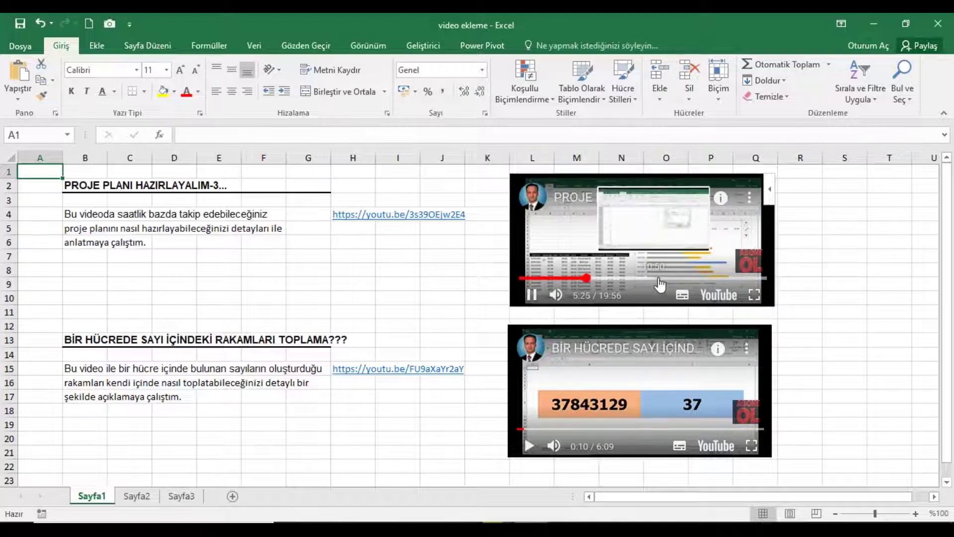
{"action": "left_click", "coordinate": [659, 280]}
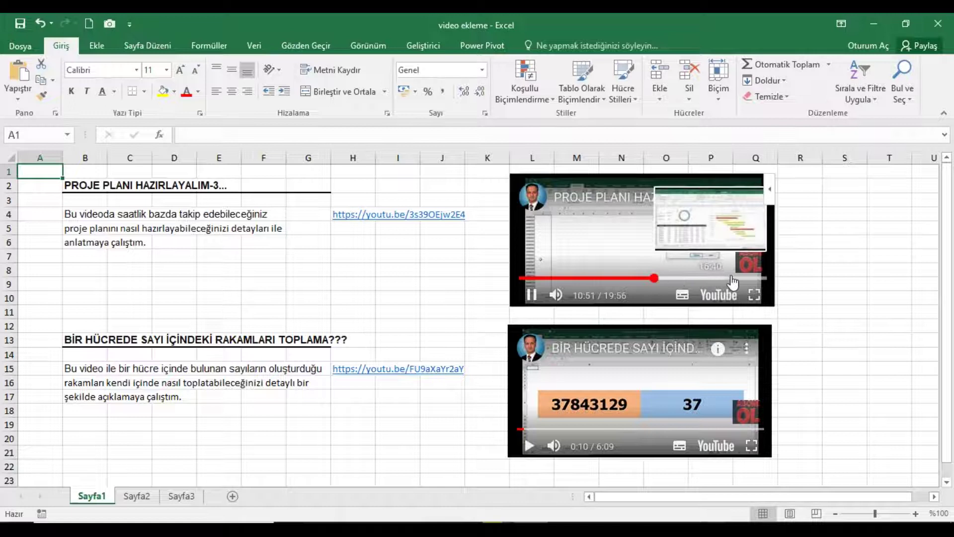
{"action": "left_click", "coordinate": [733, 279]}
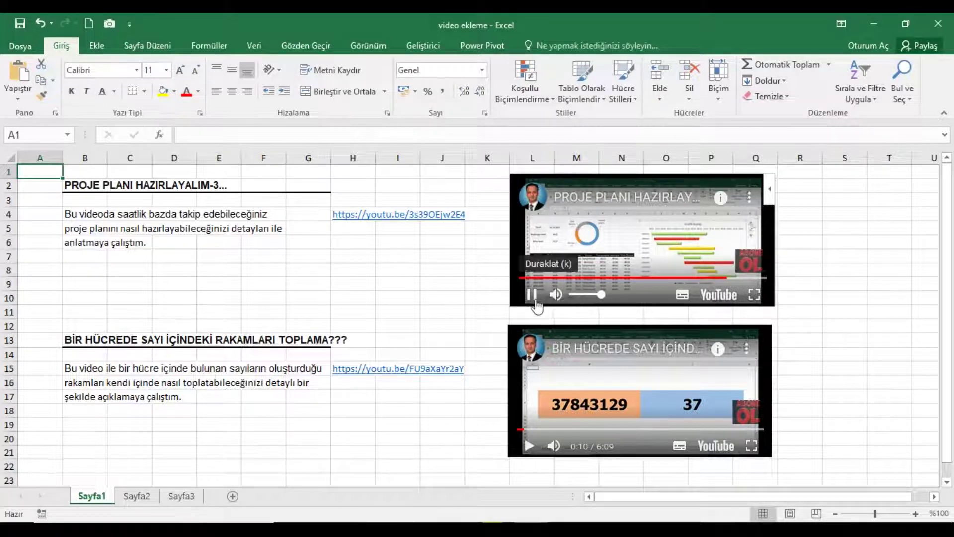
{"action": "left_click", "coordinate": [532, 295]}
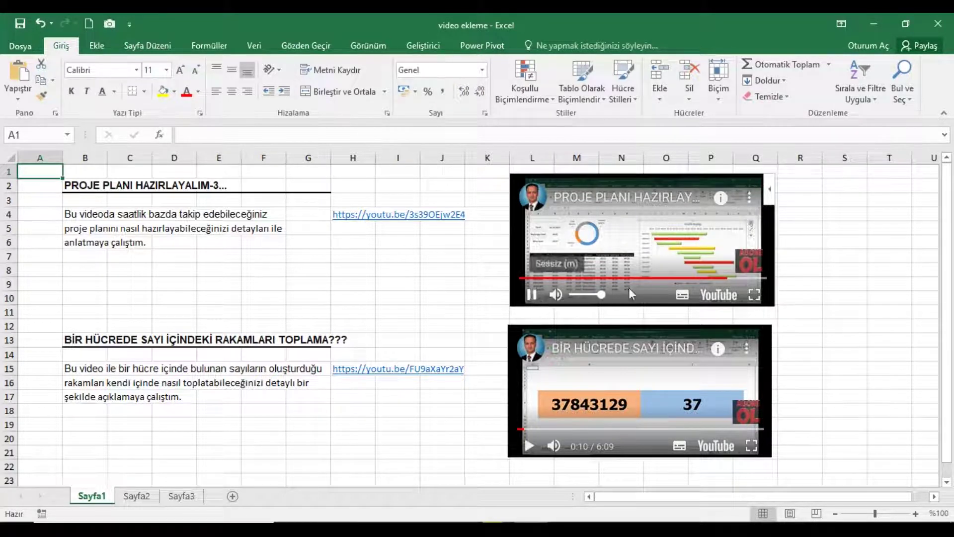
Play the bottom video, skip to 1:17, 2:44, 4:22 and further, then pause it at 5:07
{"action": "left_click", "coordinate": [534, 447]}
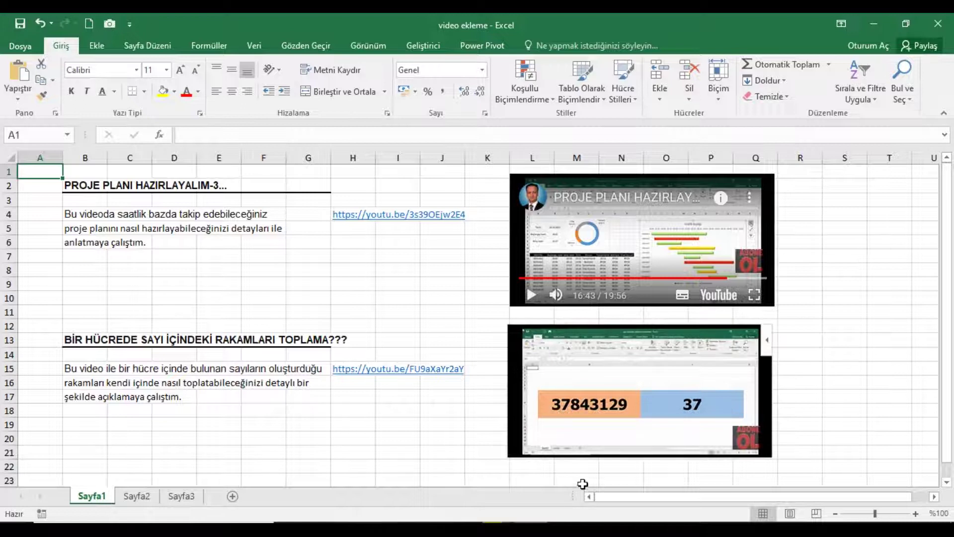
{"action": "left_click", "coordinate": [573, 429]}
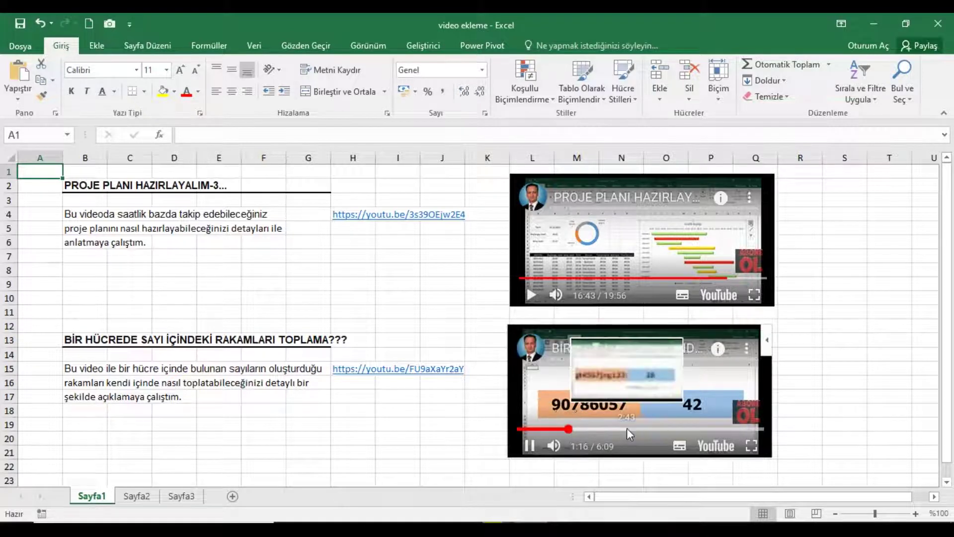
{"action": "left_click", "coordinate": [631, 430]}
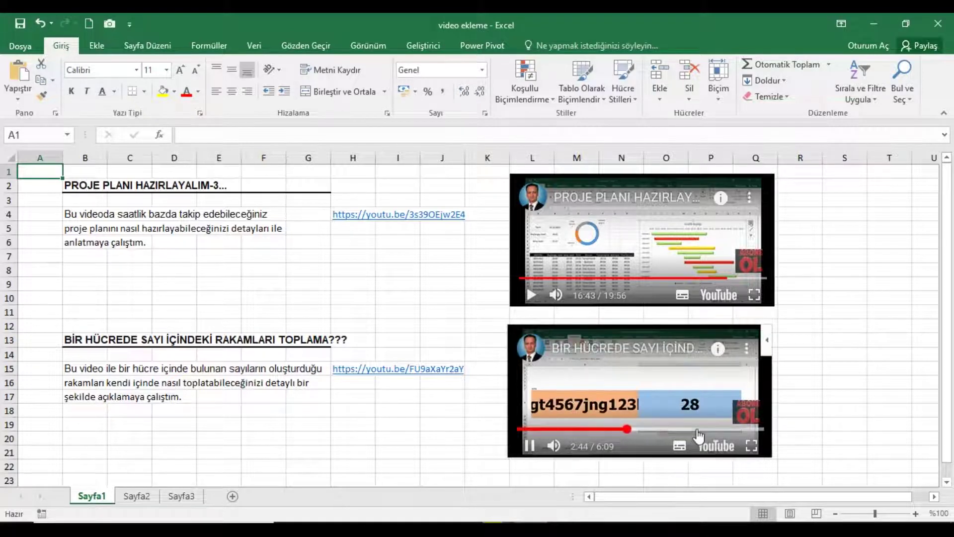
{"action": "left_click", "coordinate": [694, 430]}
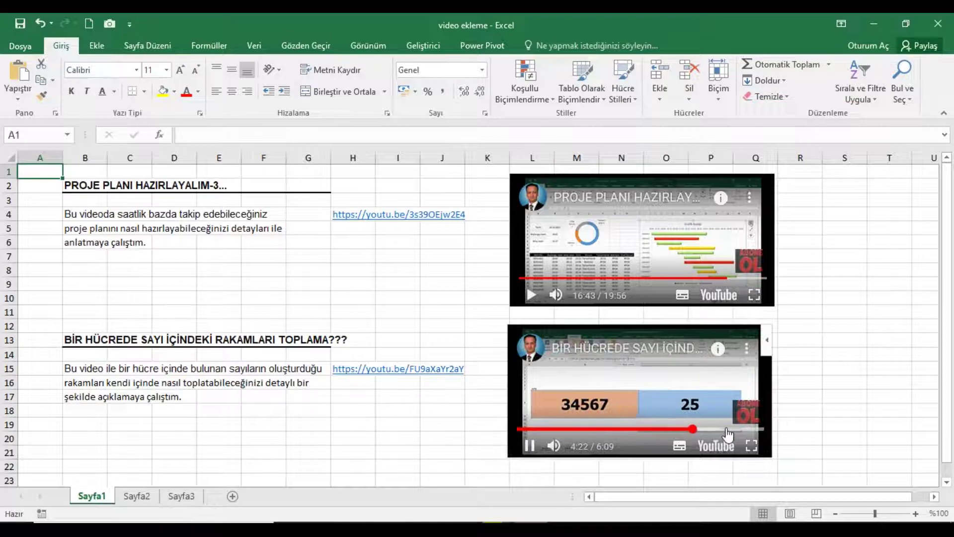
{"action": "left_click", "coordinate": [726, 430]}
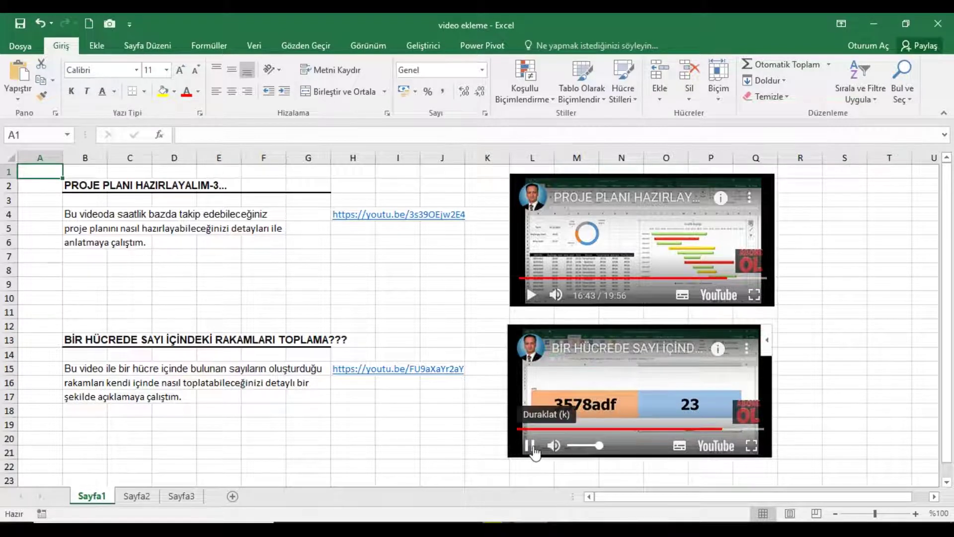
{"action": "left_click", "coordinate": [530, 446]}
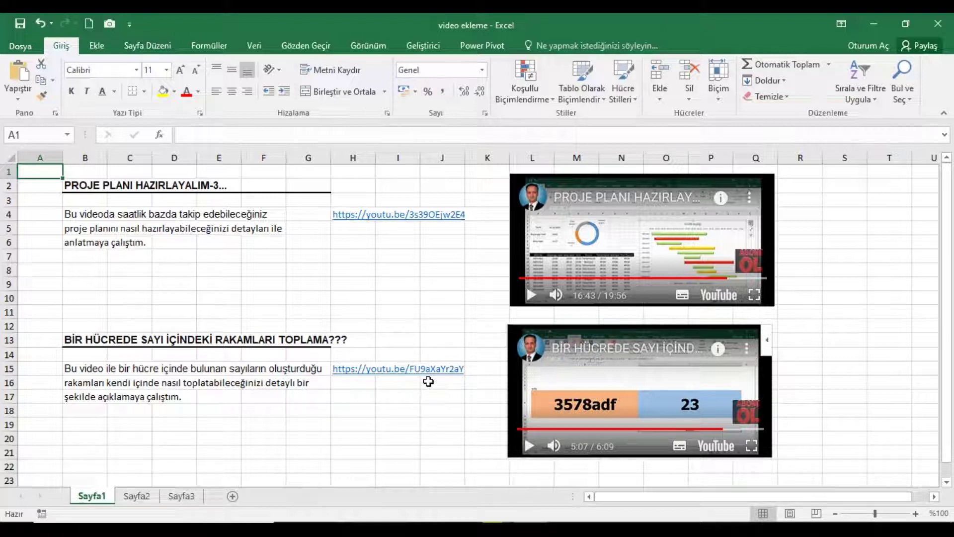
Switch to the empty Sayfa2 sheet with B2 selected after reviewing the four YouTube links in Notepad
{"action": "left_click", "coordinate": [137, 496]}
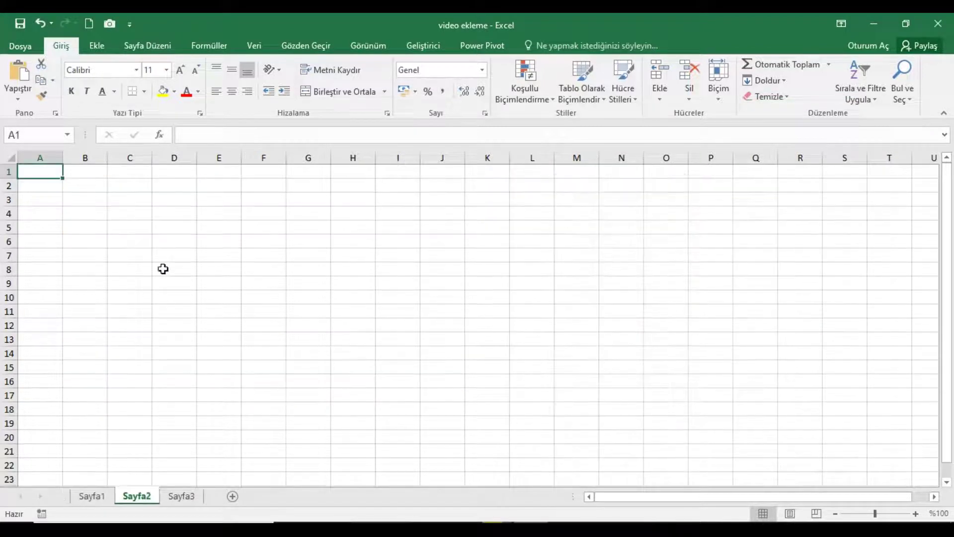
{"action": "left_click", "coordinate": [99, 189]}
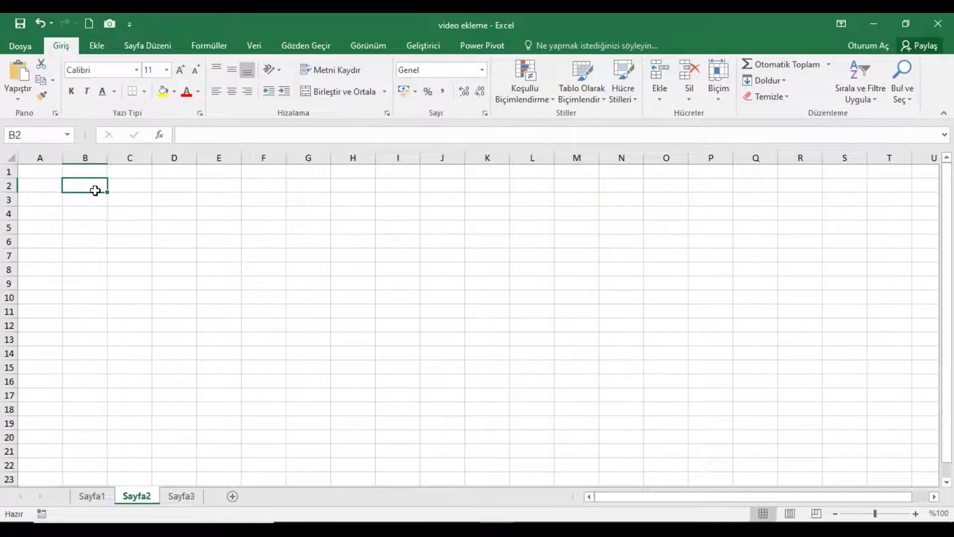
{"action": "left_click", "coordinate": [596, 529]}
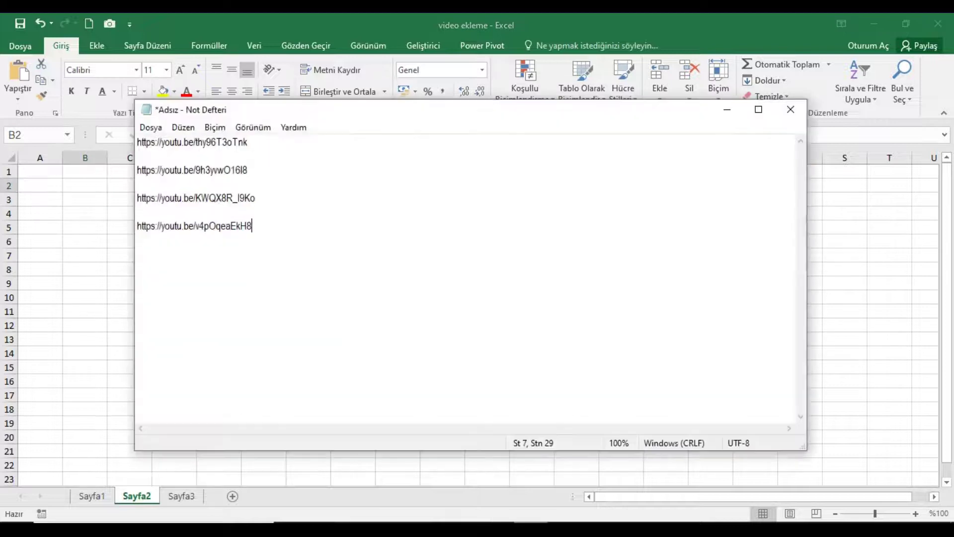
{"action": "key", "text": "alt+Tab"}
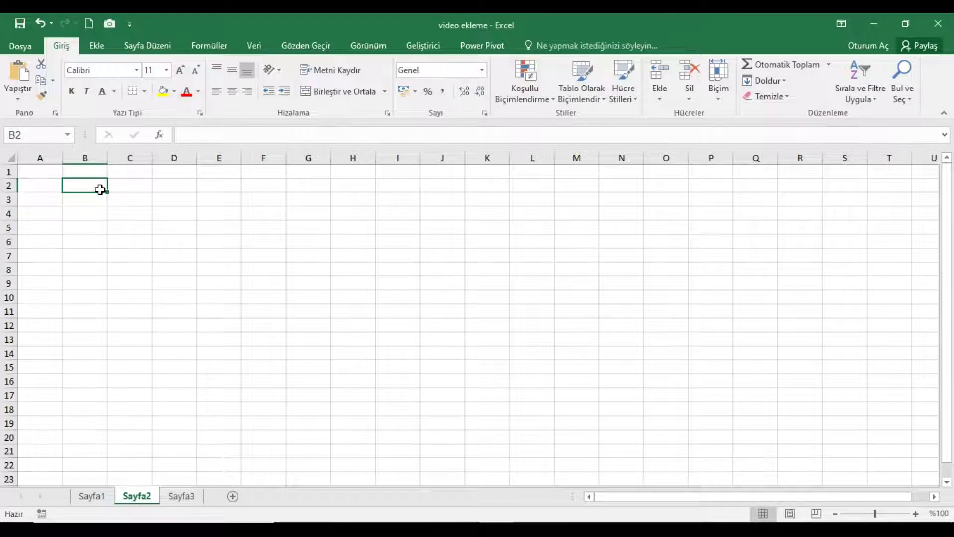
{"action": "left_click", "coordinate": [97, 45]}
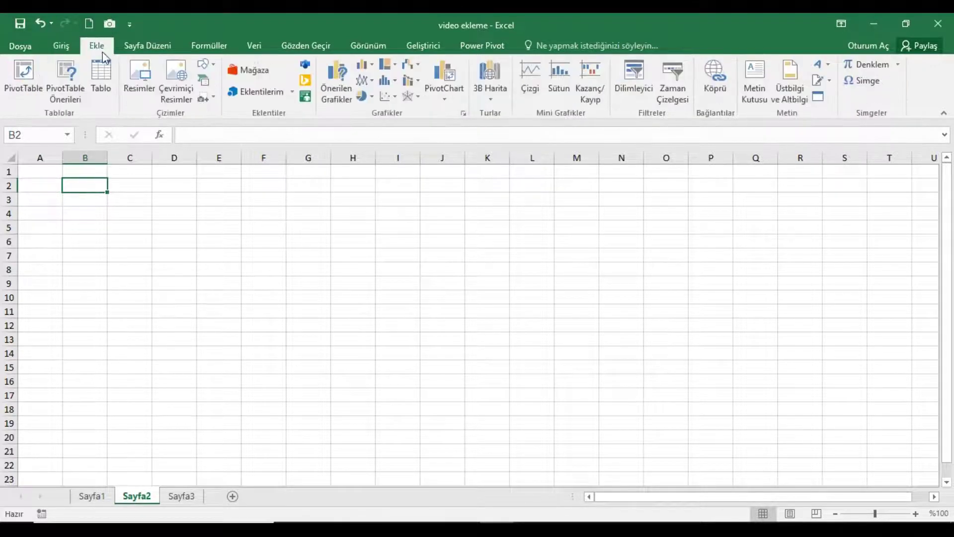
Search the add-in store for 'we' and add the Web Video Player add-in, accepting its licence prompt
{"action": "left_click", "coordinate": [251, 70]}
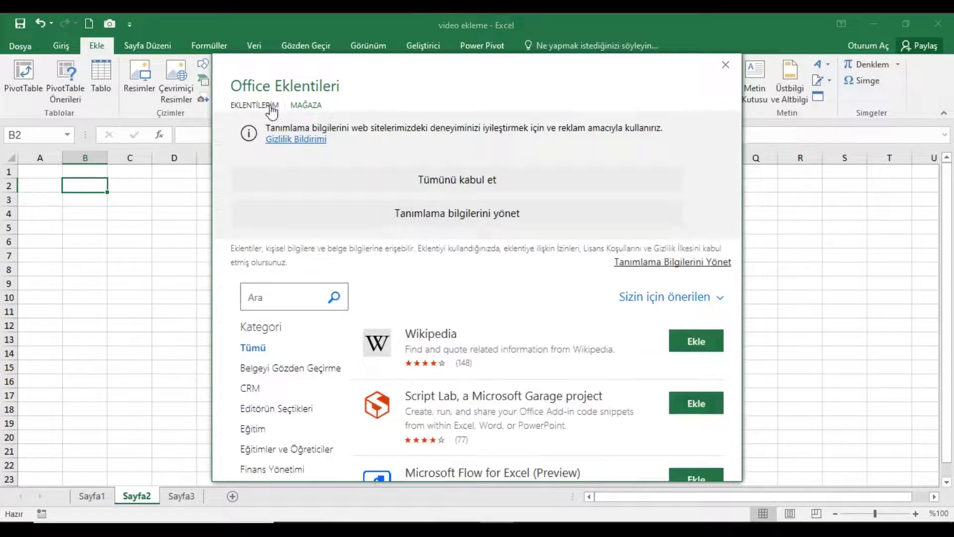
{"action": "left_click", "coordinate": [271, 105]}
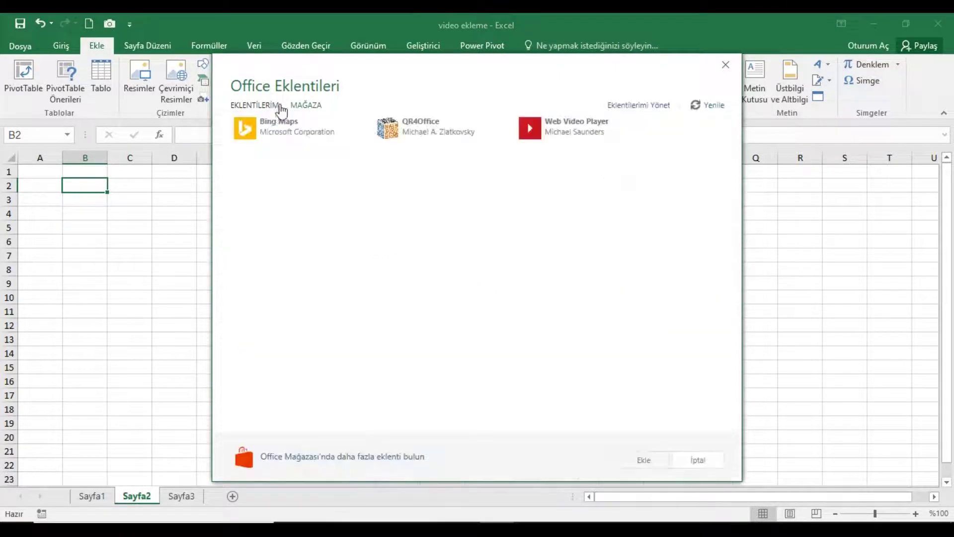
{"action": "left_click", "coordinate": [305, 106]}
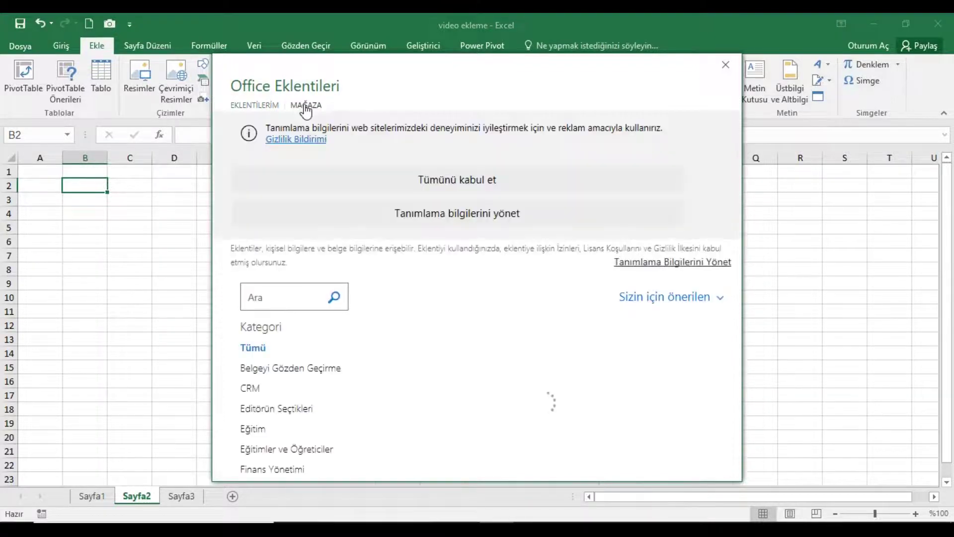
{"action": "left_click", "coordinate": [282, 301]}
{"action": "type", "text": "web video"}
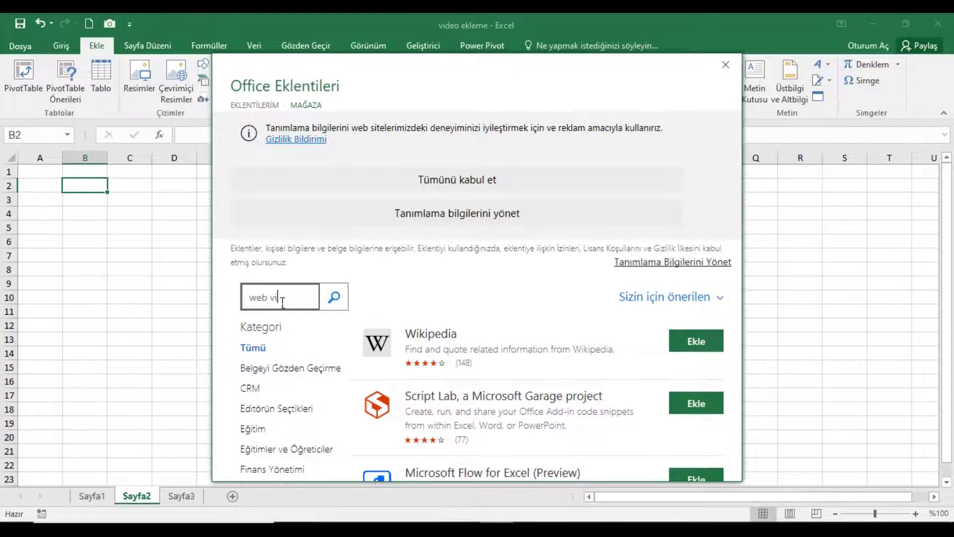
{"action": "left_click", "coordinate": [335, 301]}
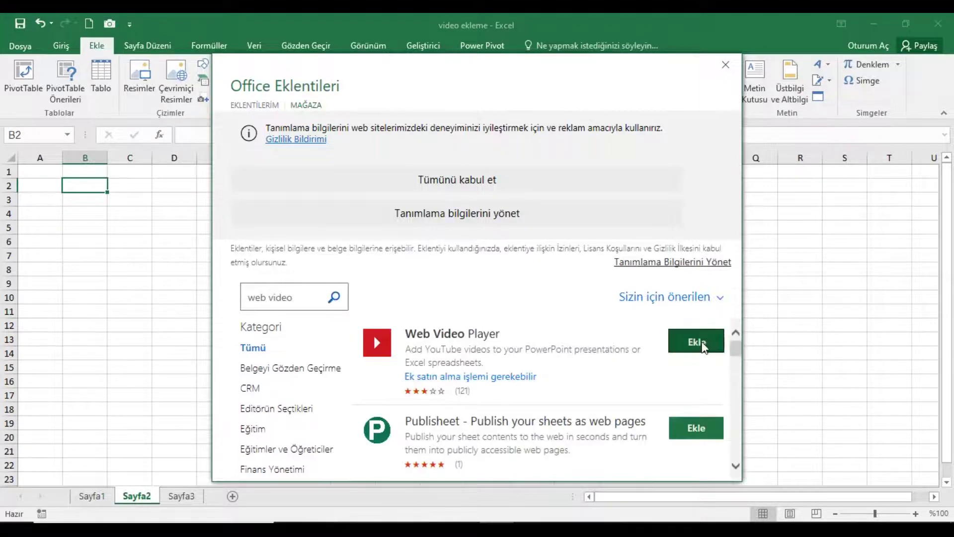
{"action": "left_click", "coordinate": [703, 343]}
{"action": "left_click", "coordinate": [641, 300]}
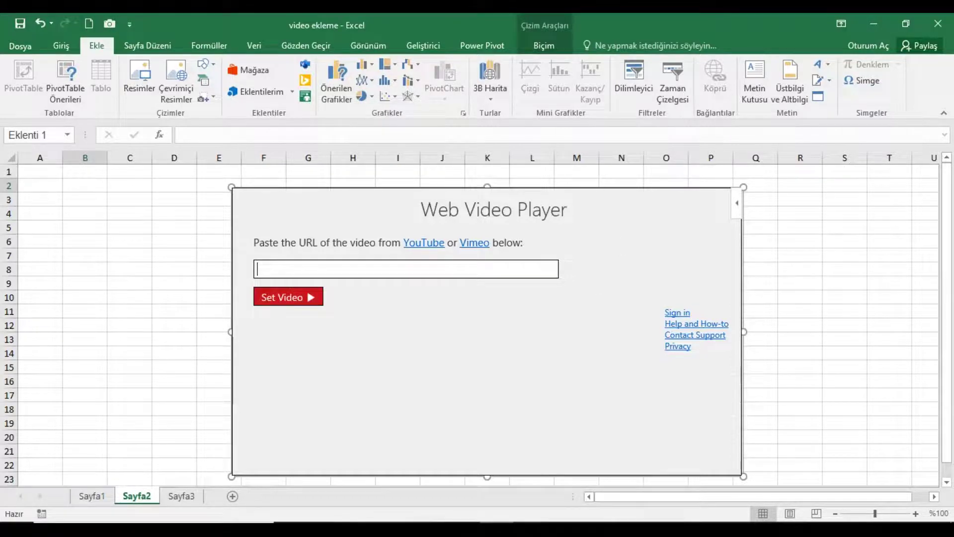
Copy the first YouTube link from Notepad and load it into the player, showing 'DİLİMLEYİCİLER...'
{"action": "key", "text": "alt+Tab"}
{"action": "left_click_drag", "start_coordinate": [259, 145], "coordinate": [144, 147]}
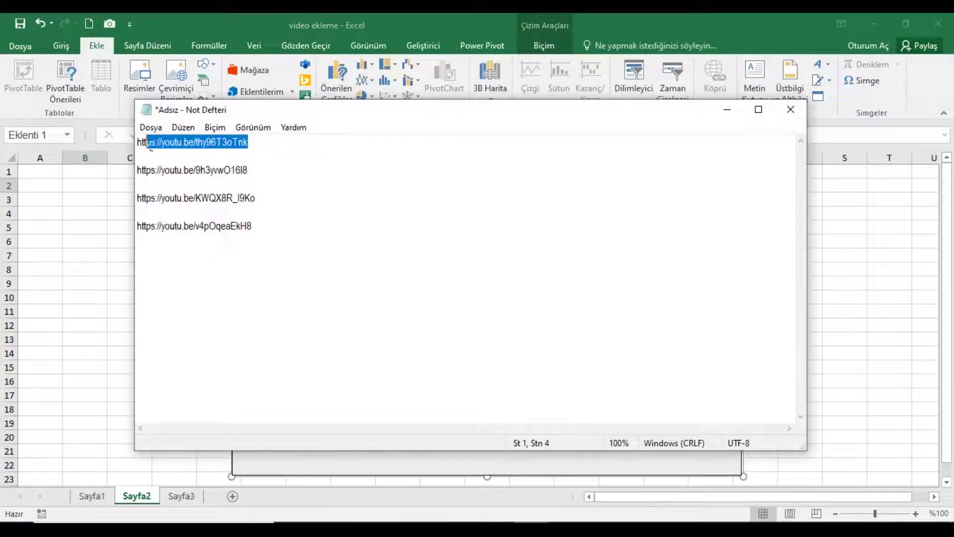
{"action": "left_click", "coordinate": [727, 109]}
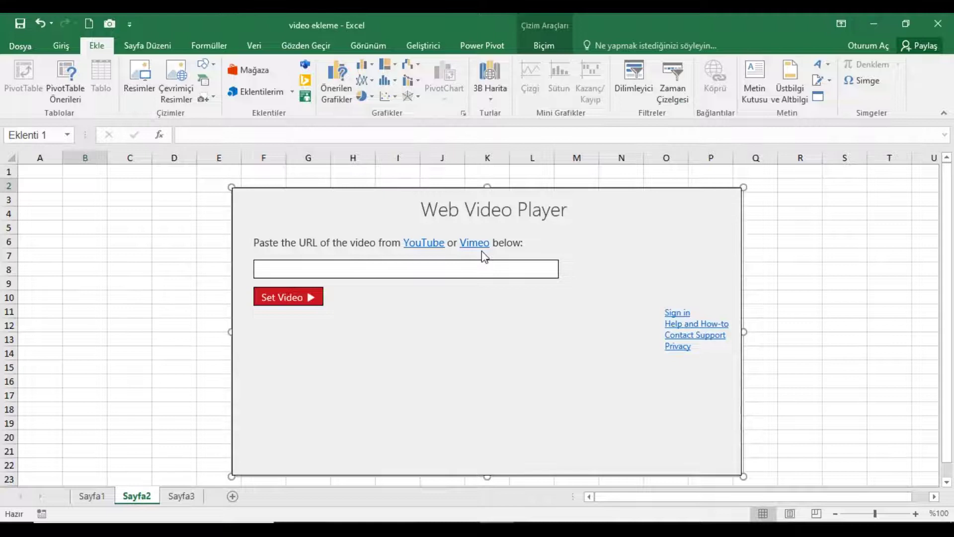
{"action": "left_click", "coordinate": [348, 272]}
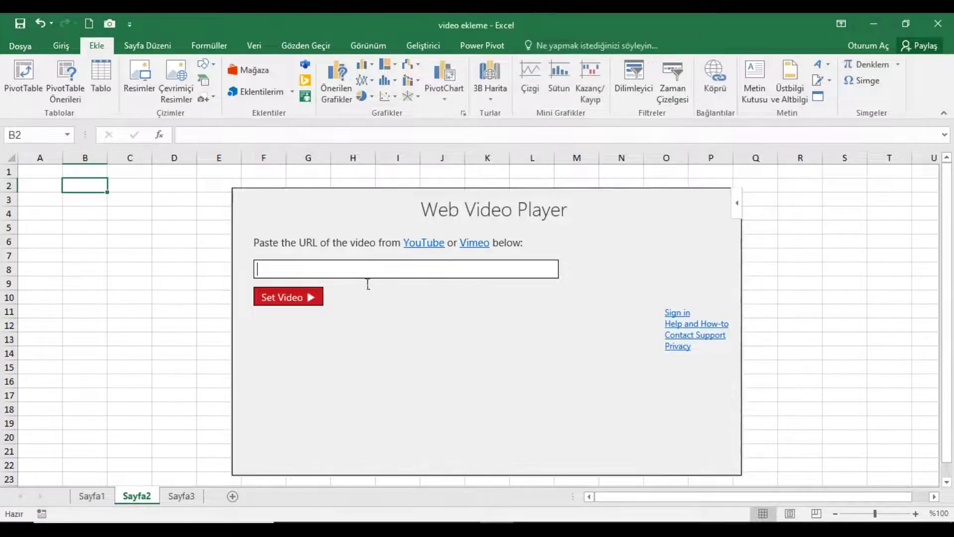
{"action": "type", "text": "https://youtu.be/thy96T3oTnk"}
{"action": "left_click", "coordinate": [303, 299]}
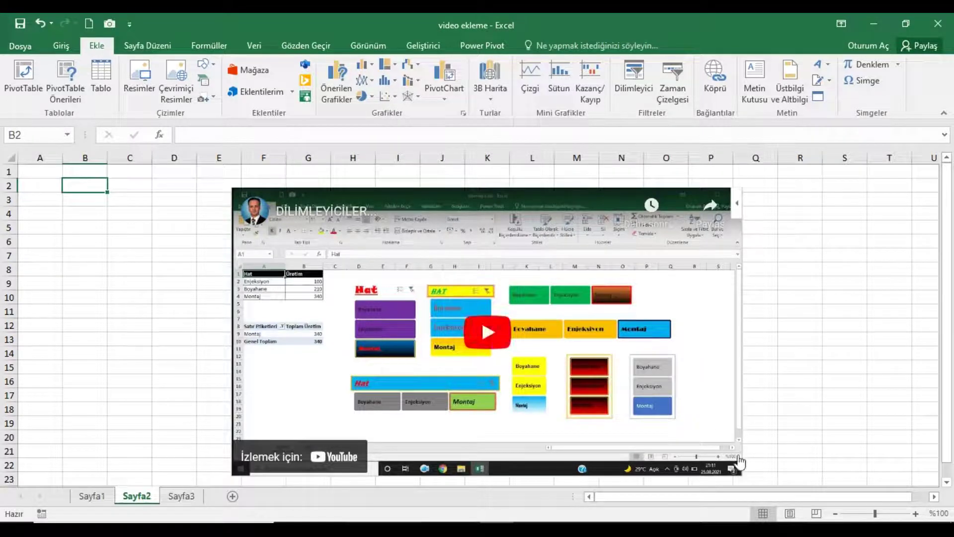
Shrink the first video and move it to the top-left of Sayfa2, spanning columns B to G
{"action": "left_click", "coordinate": [744, 476]}
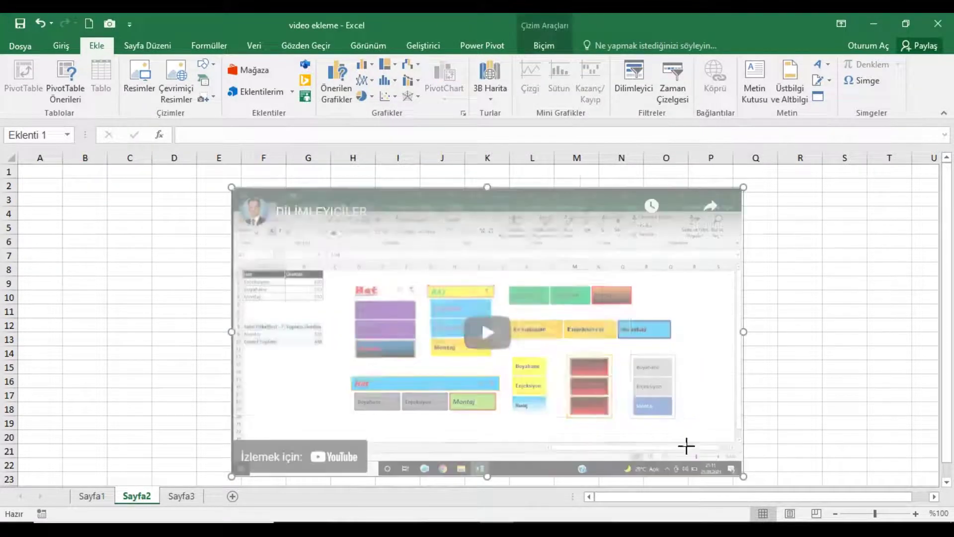
{"action": "left_click_drag", "start_coordinate": [687, 446], "coordinate": [554, 347]}
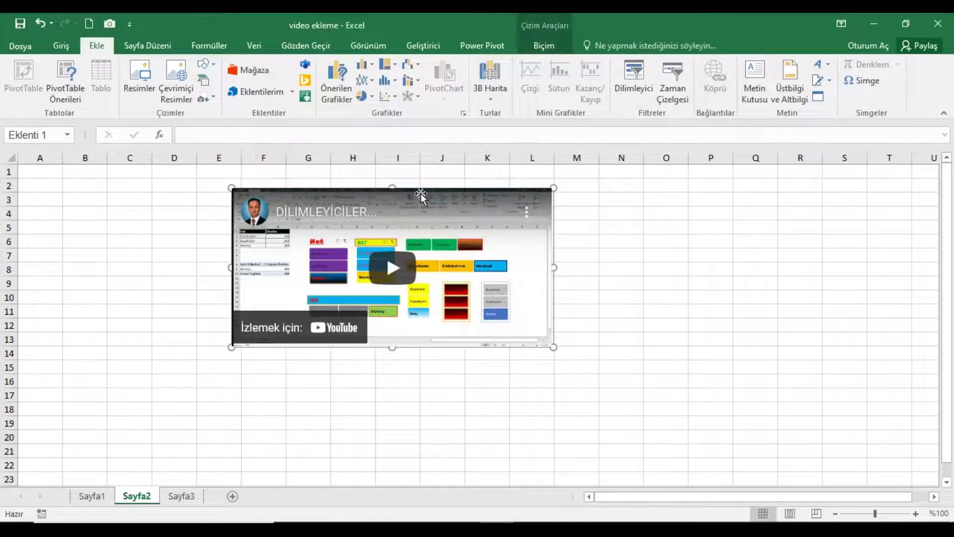
{"action": "left_click_drag", "start_coordinate": [421, 196], "coordinate": [242, 191]}
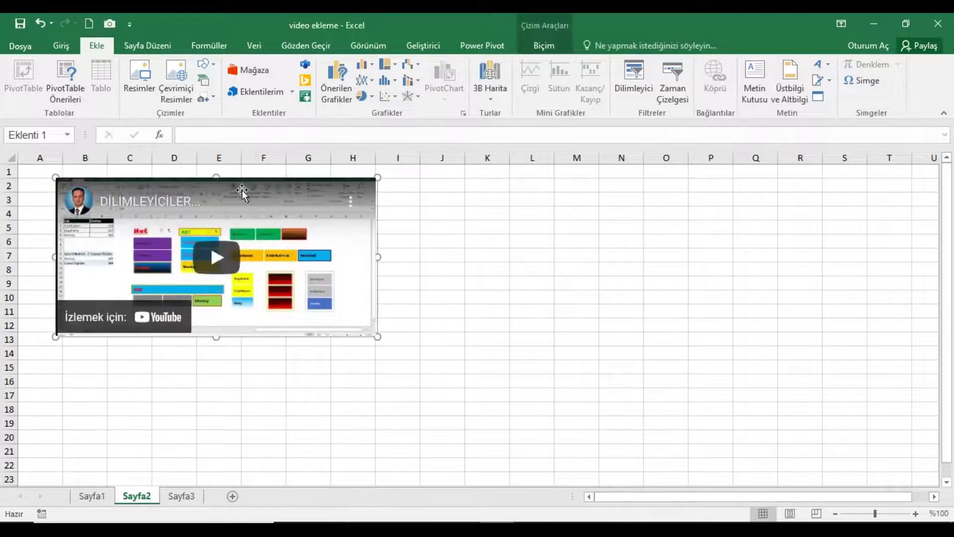
{"action": "mouse_move", "coordinate": [378, 337]}
{"action": "left_mouse_down"}
{"action": "mouse_move", "coordinate": [358, 299]}
{"action": "mouse_move", "coordinate": [331, 306]}
{"action": "left_mouse_up"}
{"action": "left_click", "coordinate": [82, 339]}
Insert another Web Video Player and load the second YouTube link, 'TERS PİRAMİT GRAFİĞİ...'
{"action": "left_click", "coordinate": [244, 88]}
{"action": "double_click", "coordinate": [572, 139]}
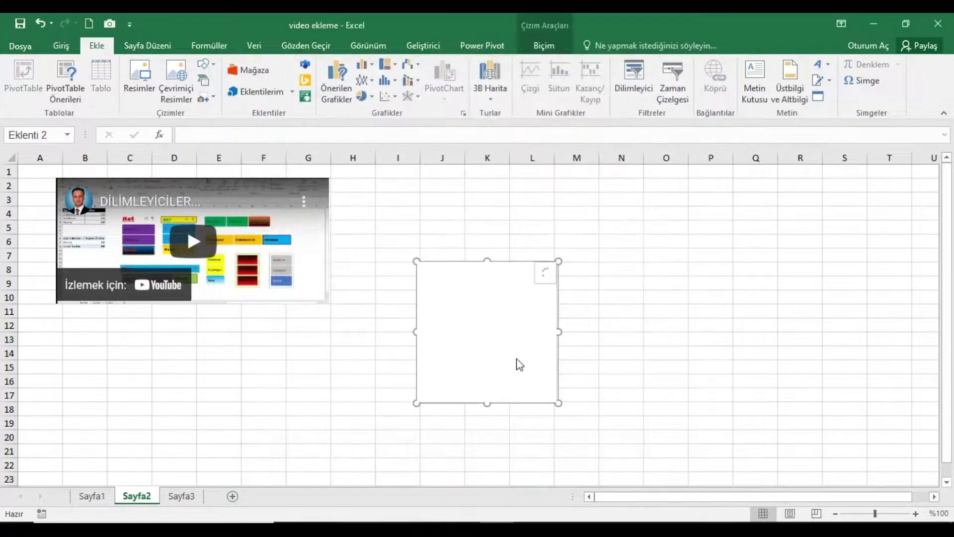
{"action": "key", "text": "alt+Tab"}
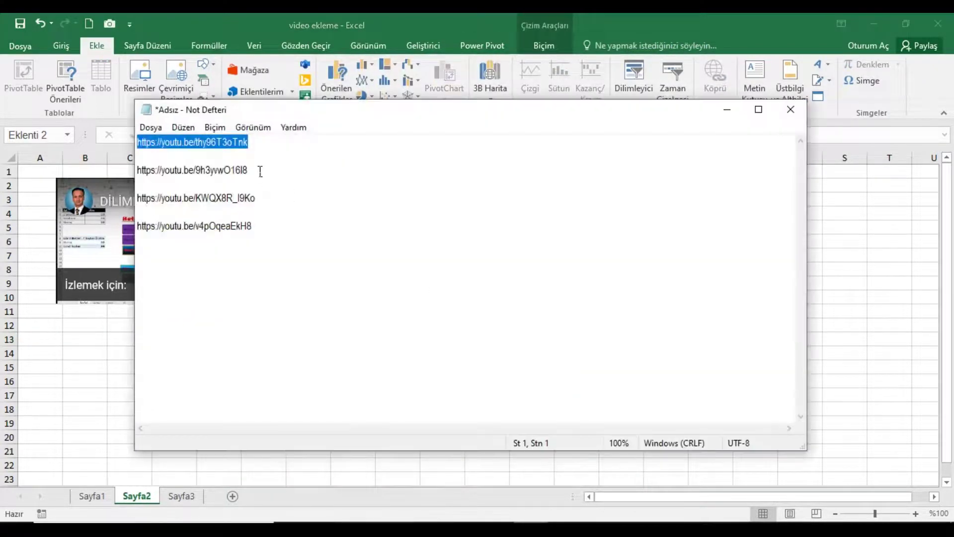
{"action": "left_click_drag", "start_coordinate": [258, 176], "coordinate": [144, 178]}
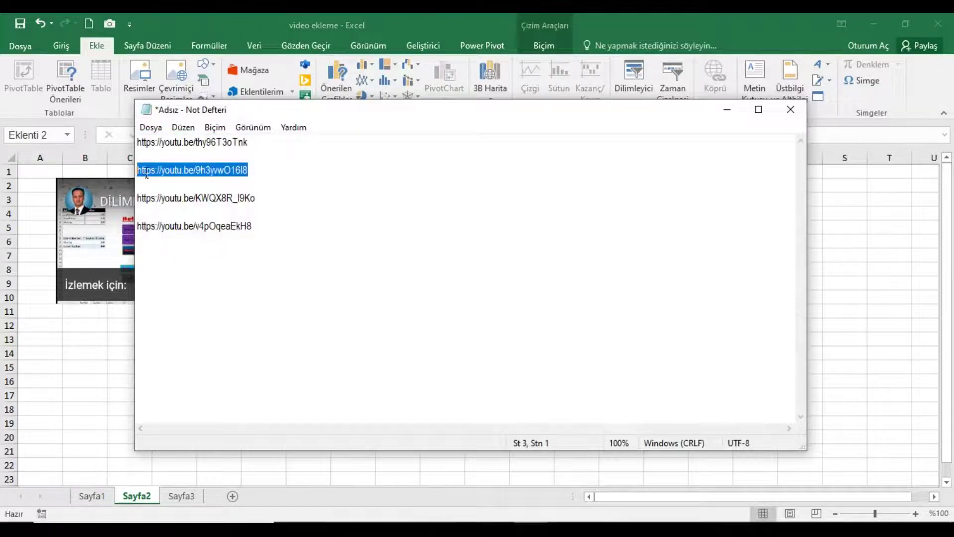
{"action": "left_click", "coordinate": [727, 109]}
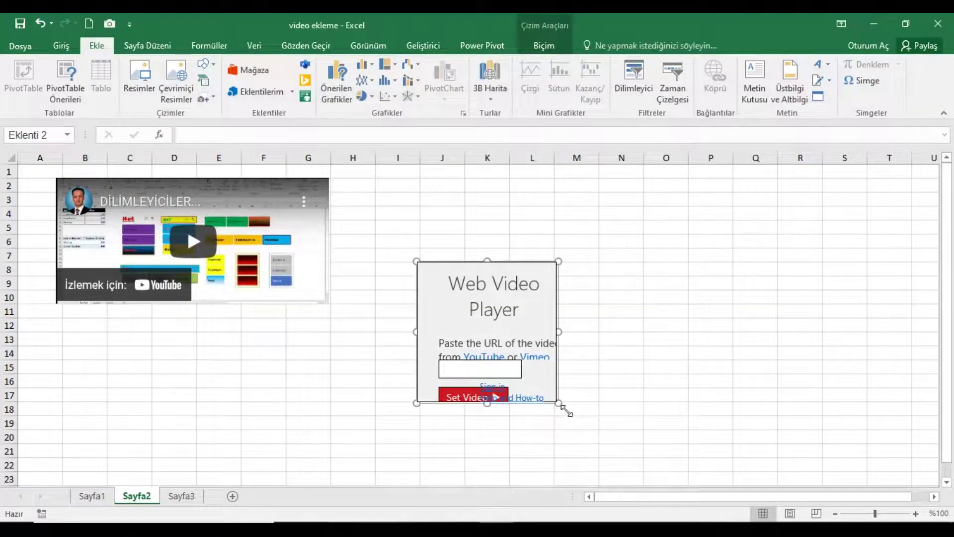
{"action": "left_click", "coordinate": [520, 350]}
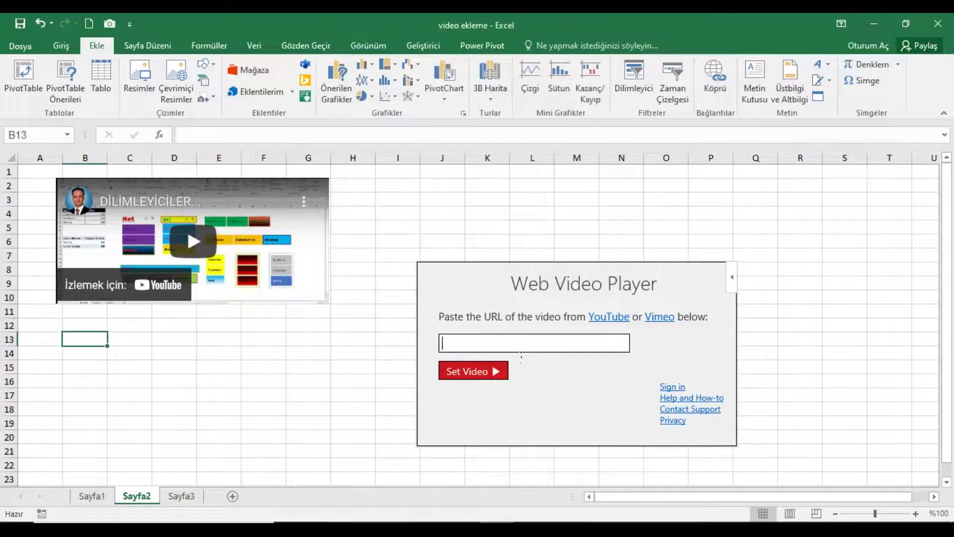
{"action": "type", "text": "https://youtu.be/9h3yvwO16I8"}
{"action": "left_click", "coordinate": [484, 373]}
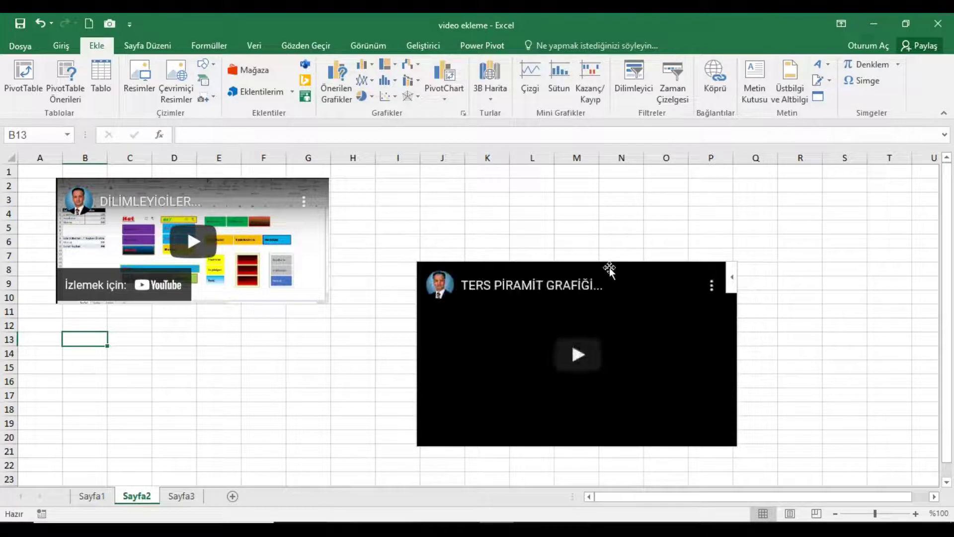
Resize the second video to match the first and place it directly below it
{"action": "left_click", "coordinate": [748, 455]}
{"action": "left_click_drag", "start_coordinate": [749, 457], "coordinate": [659, 401]}
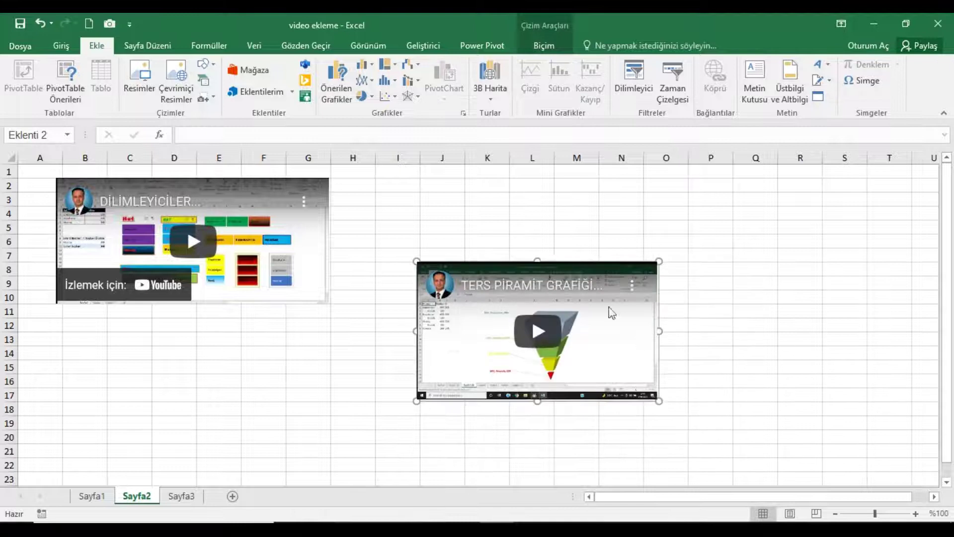
{"action": "left_click_drag", "start_coordinate": [471, 295], "coordinate": [171, 328]}
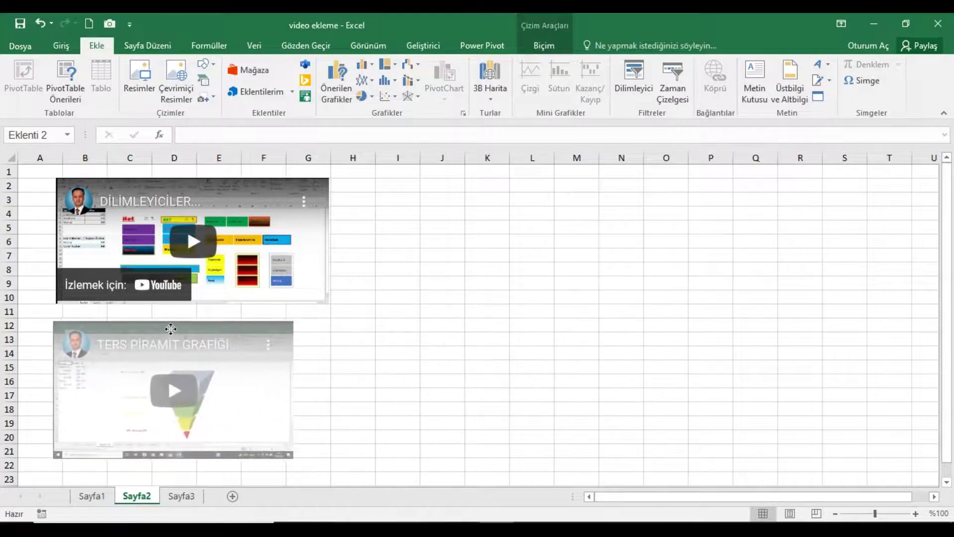
{"action": "left_click_drag", "start_coordinate": [296, 459], "coordinate": [337, 469]}
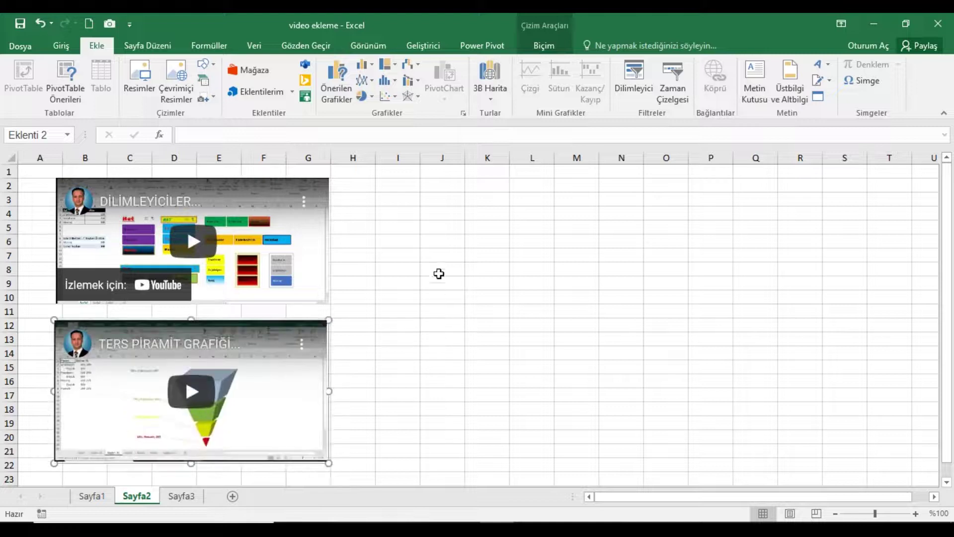
{"action": "left_click", "coordinate": [441, 187]}
Insert a third Web Video Player and load the third link, 'PERFORMANS ÖLÇER YAPALIM-4...'
{"action": "left_click", "coordinate": [251, 92]}
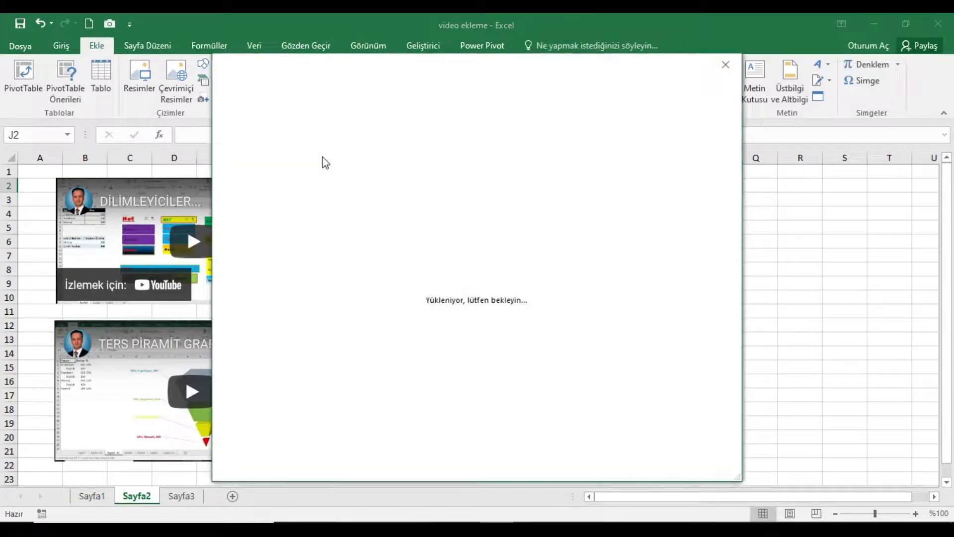
{"action": "double_click", "coordinate": [556, 133]}
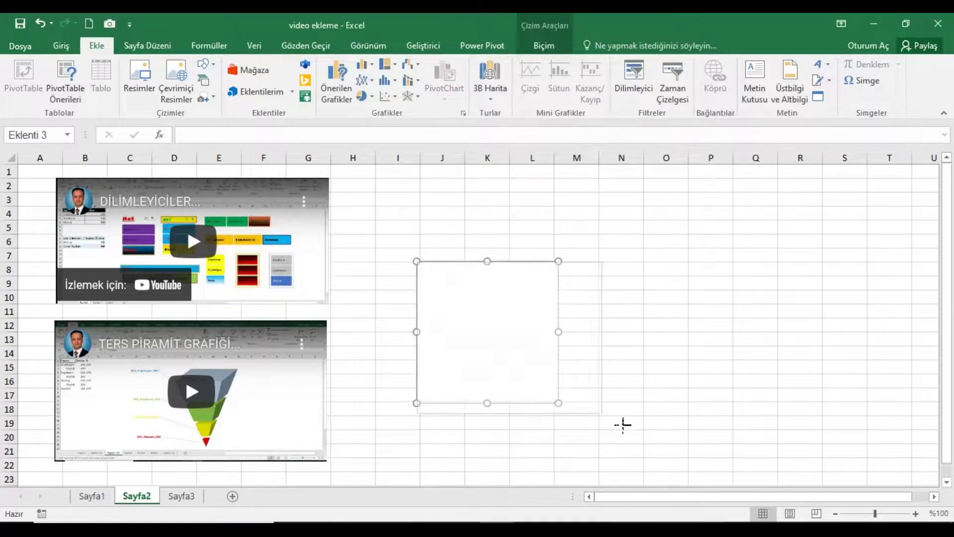
{"action": "left_click", "coordinate": [564, 517]}
{"action": "left_click_drag", "start_coordinate": [271, 199], "coordinate": [134, 198]}
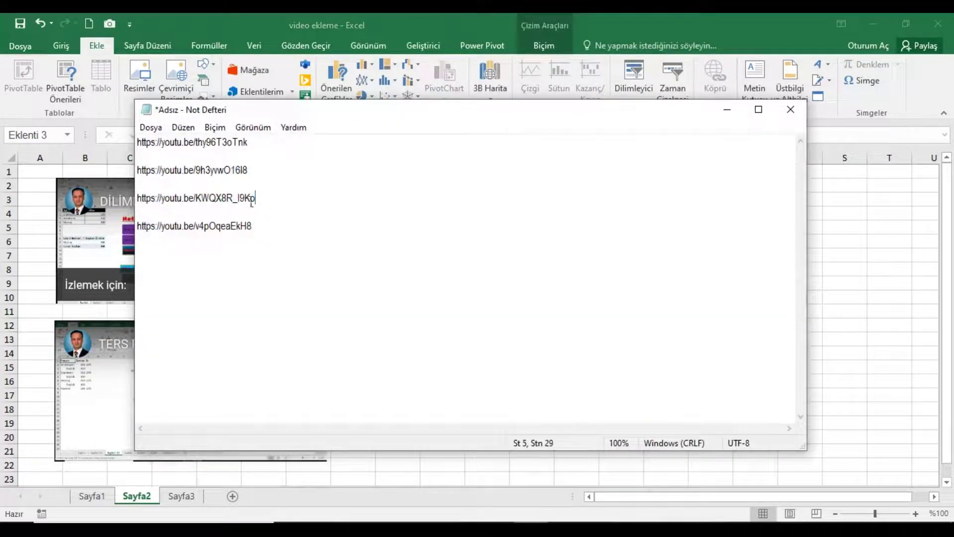
{"action": "left_click", "coordinate": [727, 109]}
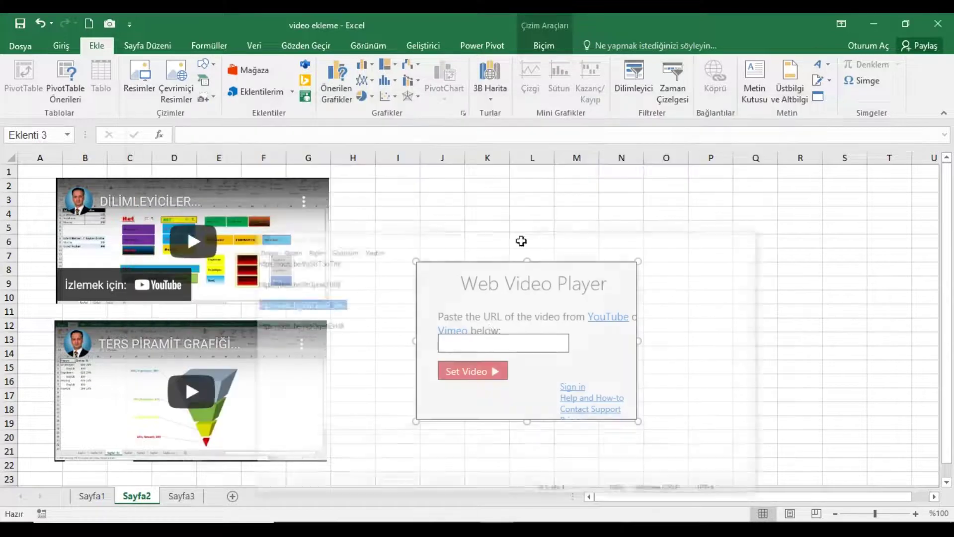
{"action": "left_click", "coordinate": [480, 349]}
{"action": "key", "text": "ctrl+v"}
{"action": "left_click", "coordinate": [478, 373]}
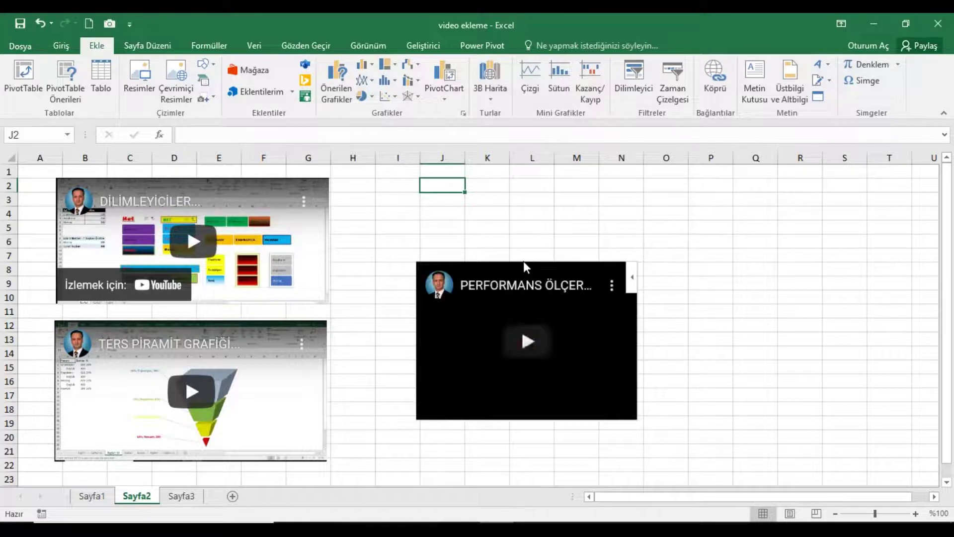
Enlarge the performance-gauge video and line it up to the right of the top-left video
{"action": "left_click_drag", "start_coordinate": [526, 264], "coordinate": [555, 185]}
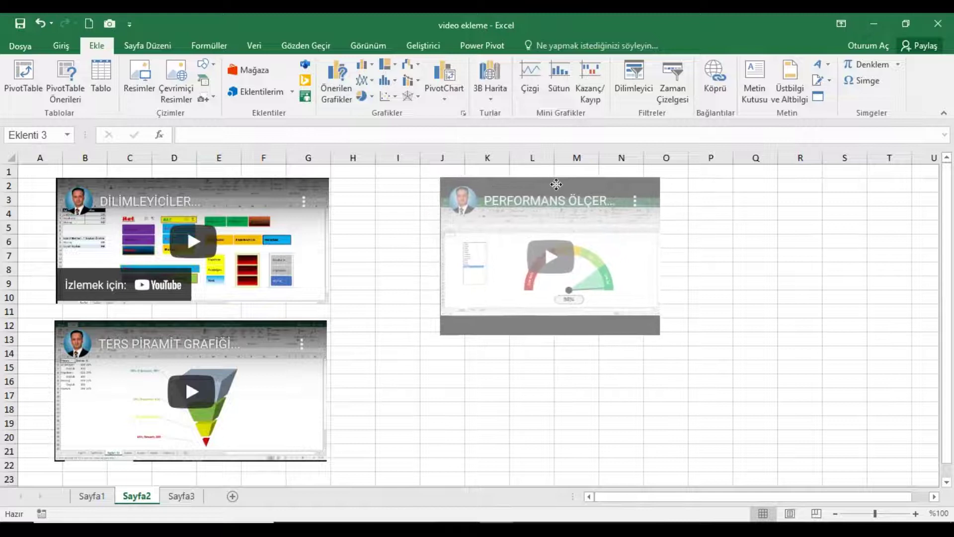
{"action": "left_click_drag", "start_coordinate": [556, 185], "coordinate": [559, 183]}
{"action": "left_click_drag", "start_coordinate": [658, 338], "coordinate": [734, 305]}
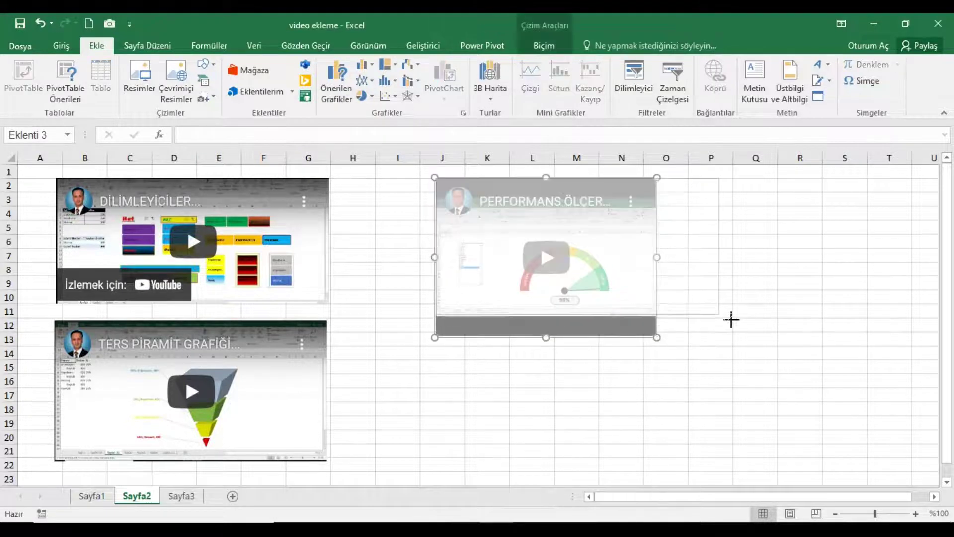
{"action": "left_click_drag", "start_coordinate": [734, 305], "coordinate": [733, 306]}
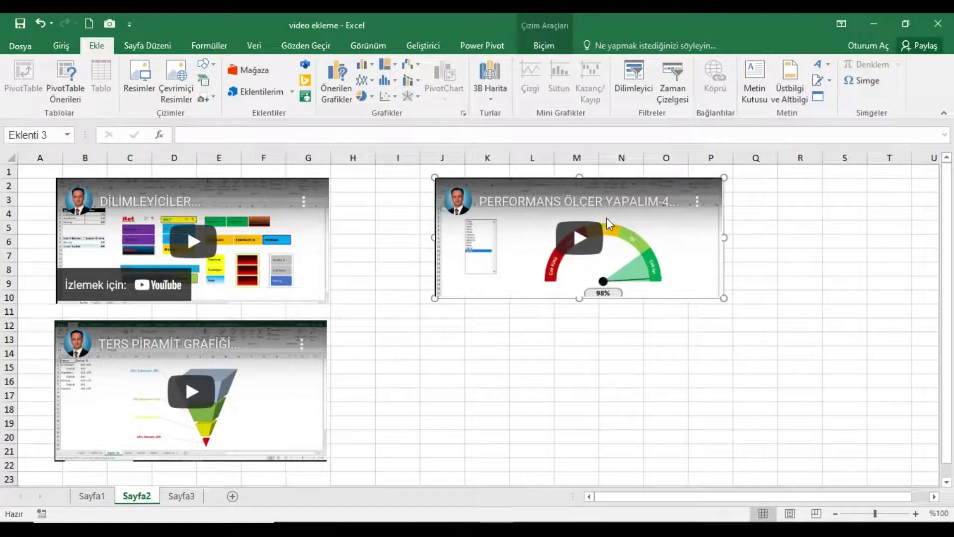
{"action": "left_click_drag", "start_coordinate": [571, 183], "coordinate": [561, 186]}
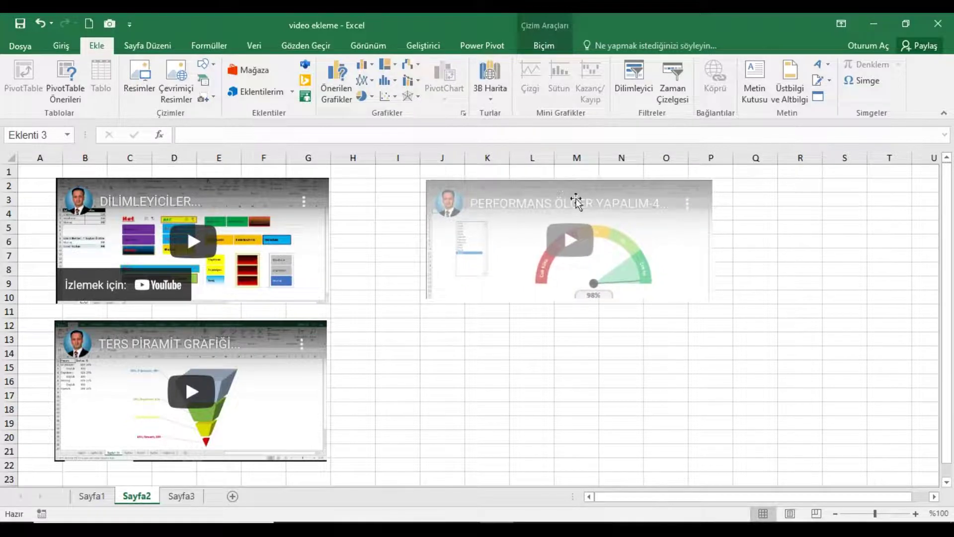
{"action": "left_click_drag", "start_coordinate": [719, 318], "coordinate": [715, 310]}
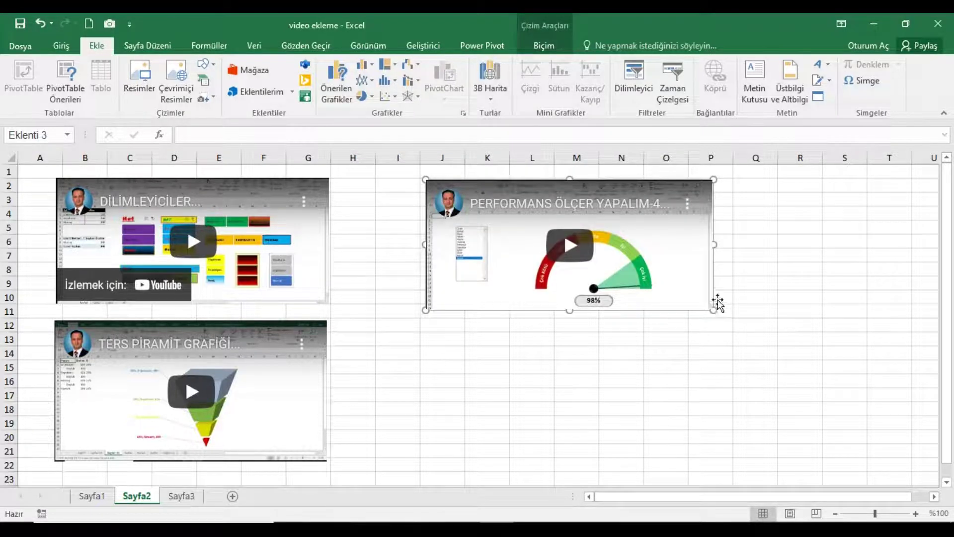
Insert a fourth Web Video Player and load the fourth YouTube link, 'BUZ DAĞI...'
{"action": "left_click", "coordinate": [443, 342]}
{"action": "left_click", "coordinate": [263, 97]}
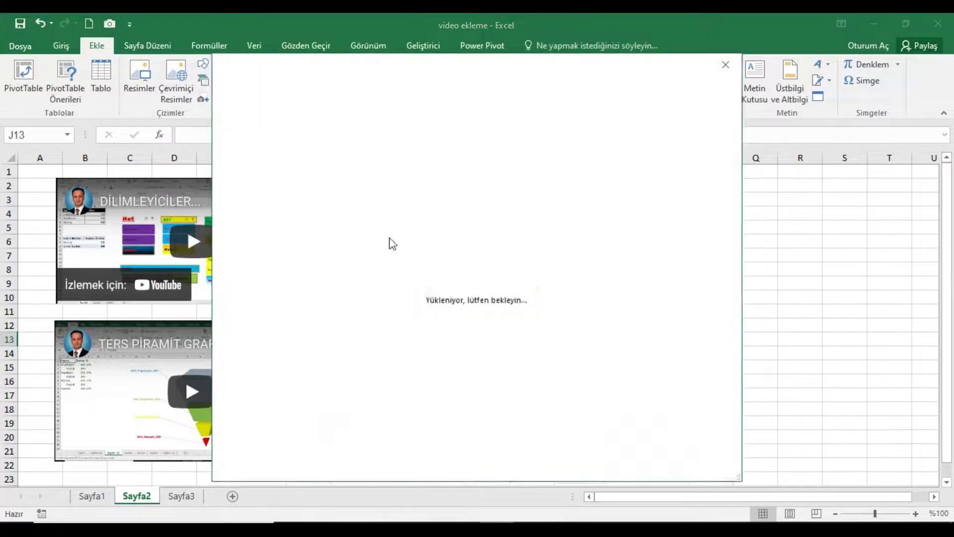
{"action": "double_click", "coordinate": [549, 132]}
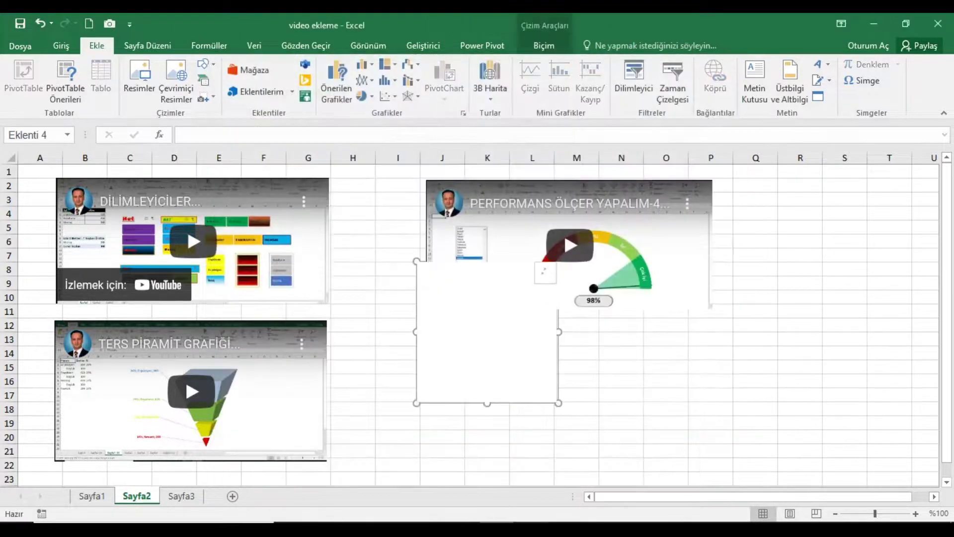
{"action": "key", "text": "alt+Tab"}
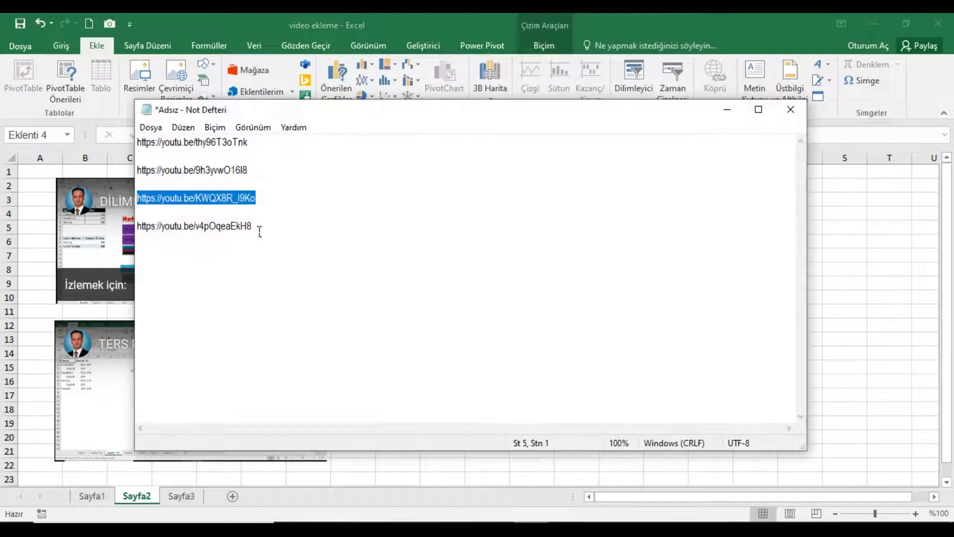
{"action": "left_click_drag", "start_coordinate": [259, 231], "coordinate": [143, 237]}
{"action": "key", "text": "ctrl+c"}
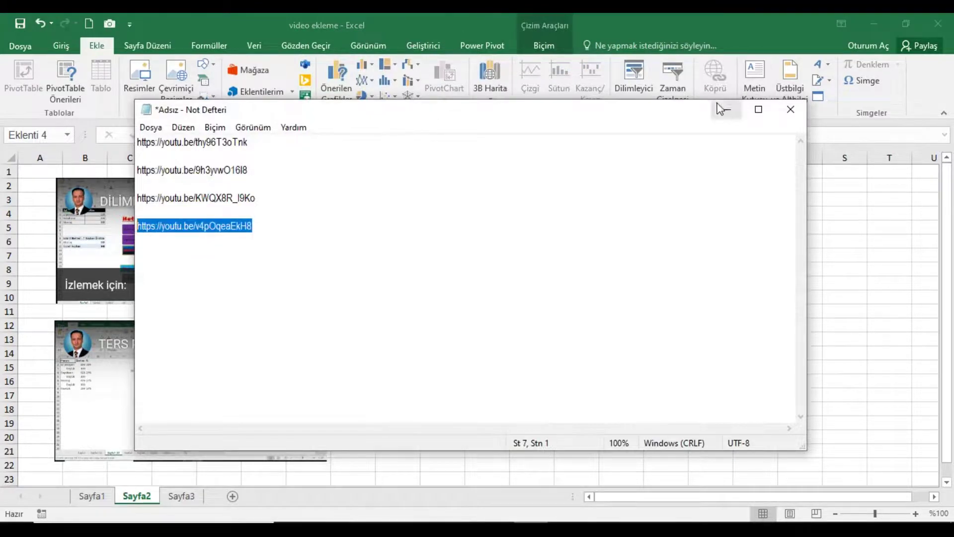
{"action": "left_click", "coordinate": [727, 110]}
{"action": "left_click_drag", "start_coordinate": [563, 406], "coordinate": [710, 462]}
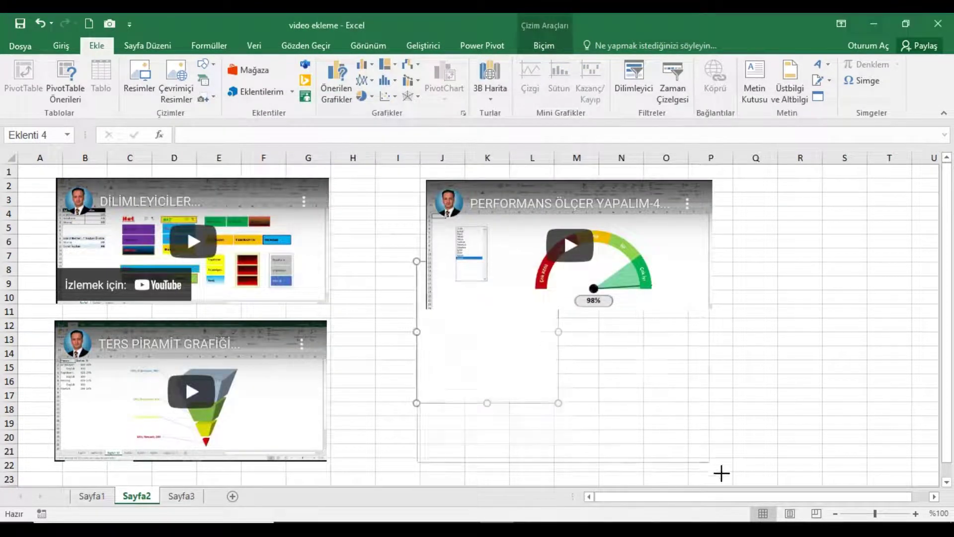
{"action": "left_click", "coordinate": [479, 342]}
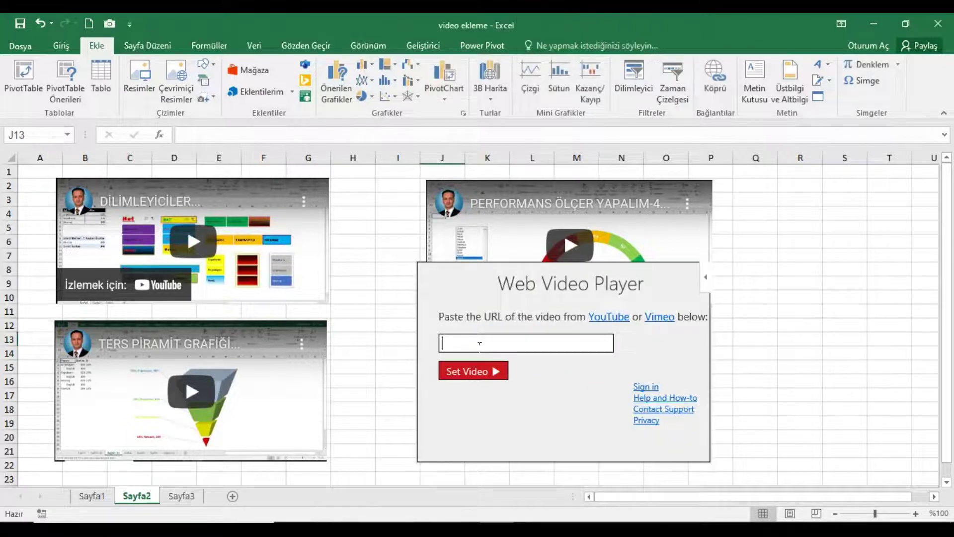
{"action": "key", "text": "ctrl+v"}
{"action": "left_click", "coordinate": [486, 375]}
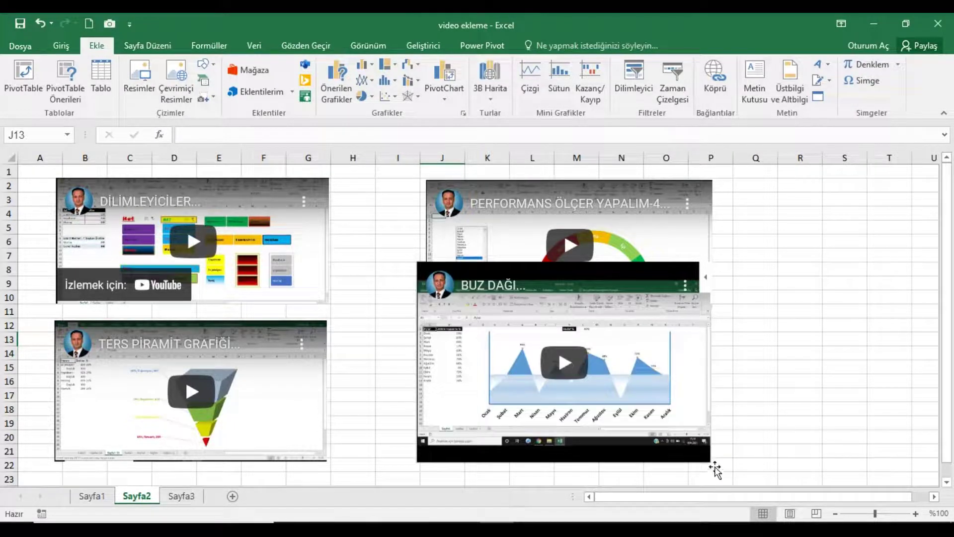
Size the fourth video to match the others below the gauge video, then play the top-left video
{"action": "left_click", "coordinate": [713, 466]}
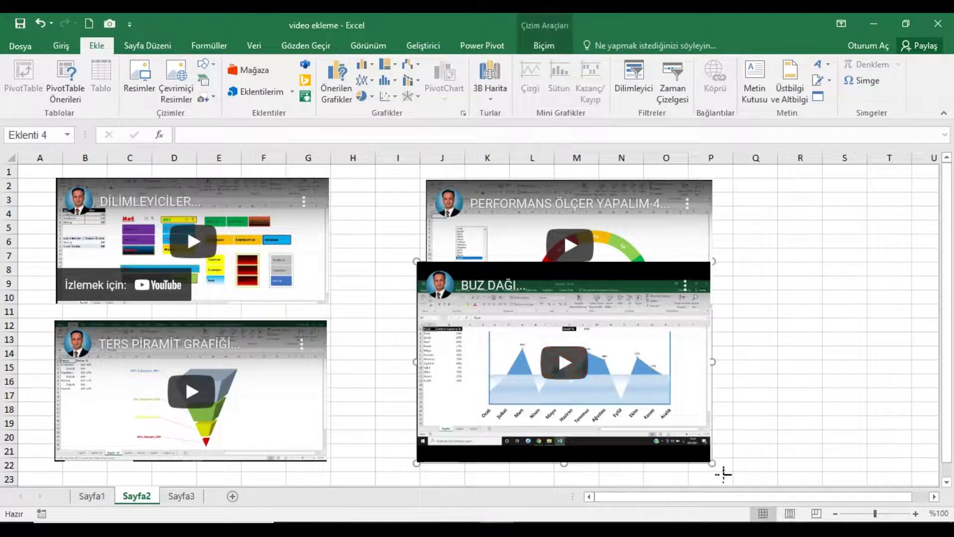
{"action": "left_click_drag", "start_coordinate": [714, 464], "coordinate": [690, 430]}
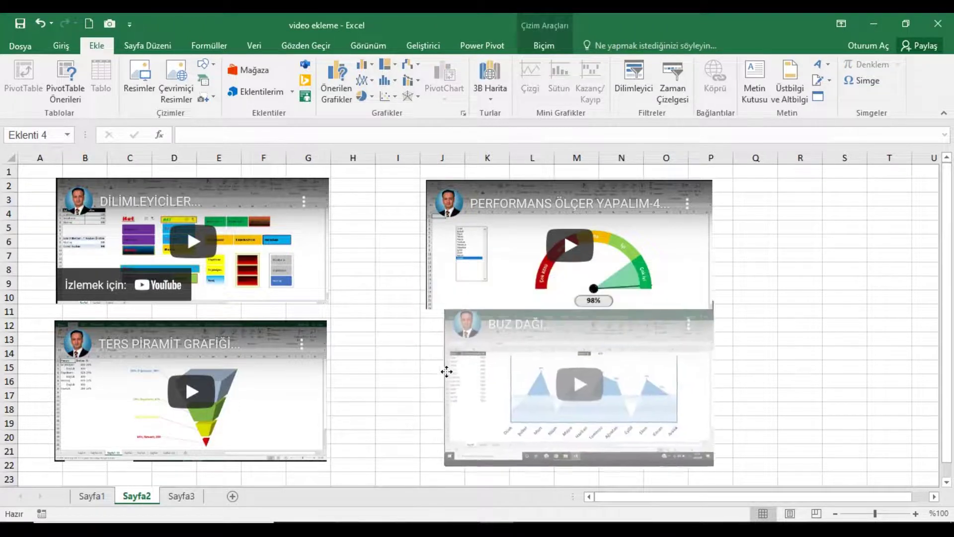
{"action": "left_click_drag", "start_coordinate": [422, 326], "coordinate": [430, 386]}
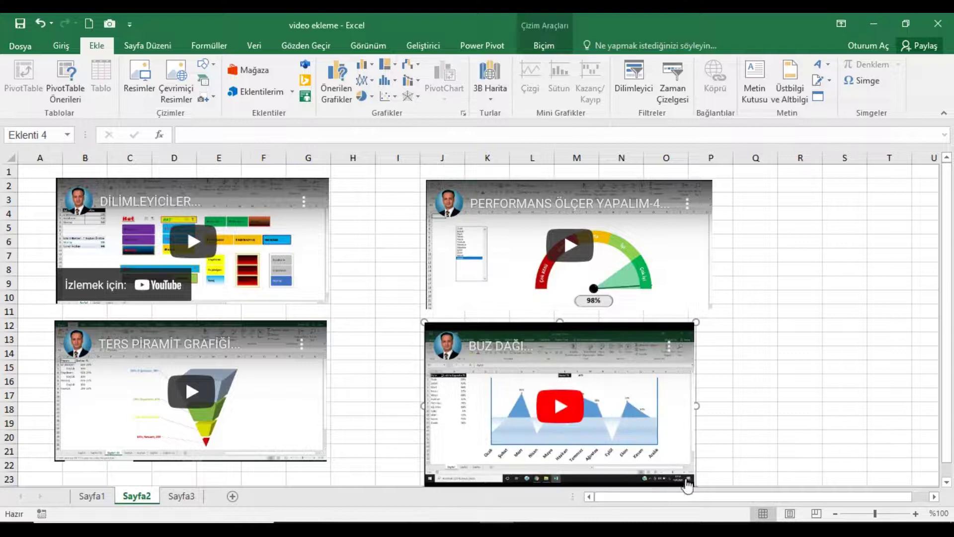
{"action": "scroll", "coordinate": [710, 475], "scroll_direction": "down", "scroll_amount": 1}
{"action": "left_click_drag", "start_coordinate": [698, 478], "coordinate": [717, 457]}
{"action": "left_click", "coordinate": [812, 409]}
{"action": "scroll", "coordinate": [875, 388], "scroll_direction": "up", "scroll_amount": 1}
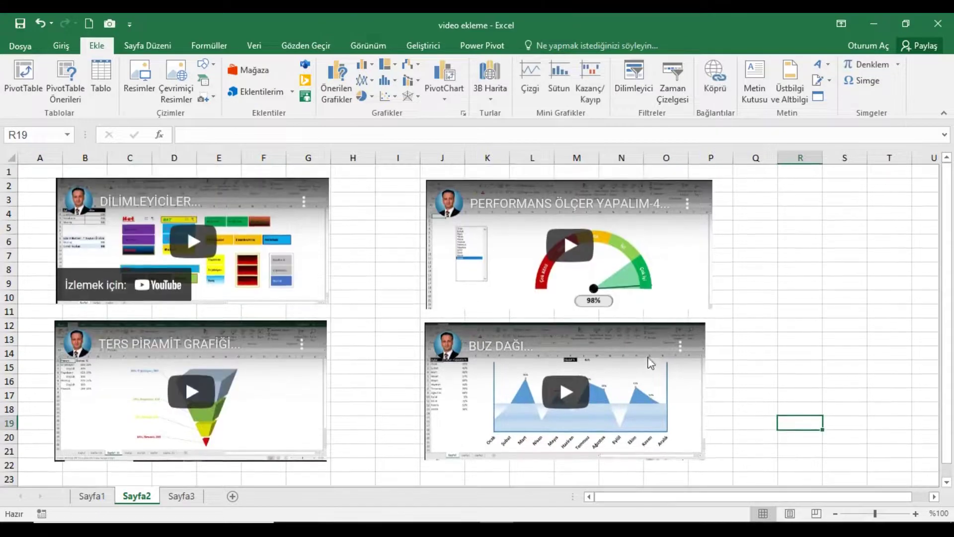
{"action": "left_click_drag", "start_coordinate": [637, 328], "coordinate": [636, 331]}
{"action": "left_click", "coordinate": [845, 310]}
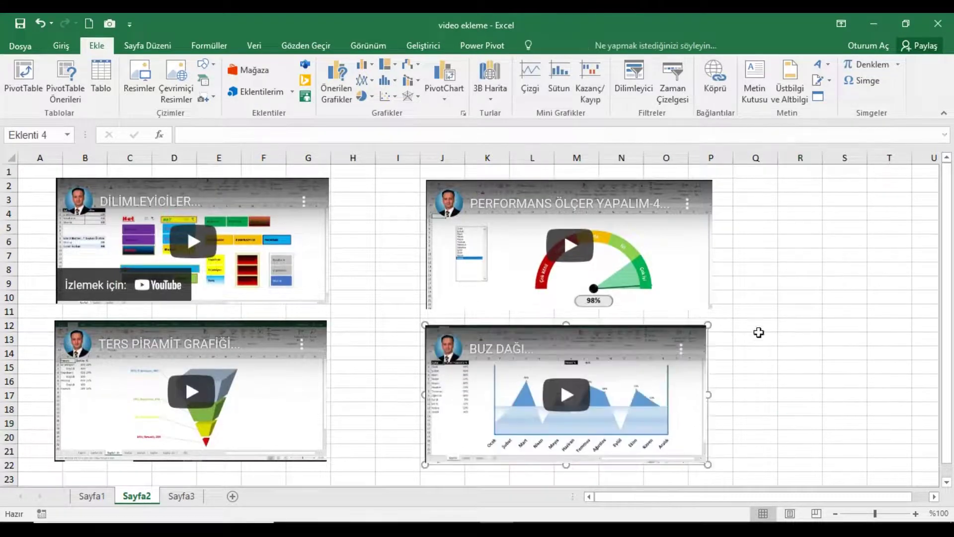
{"action": "left_click", "coordinate": [178, 242]}
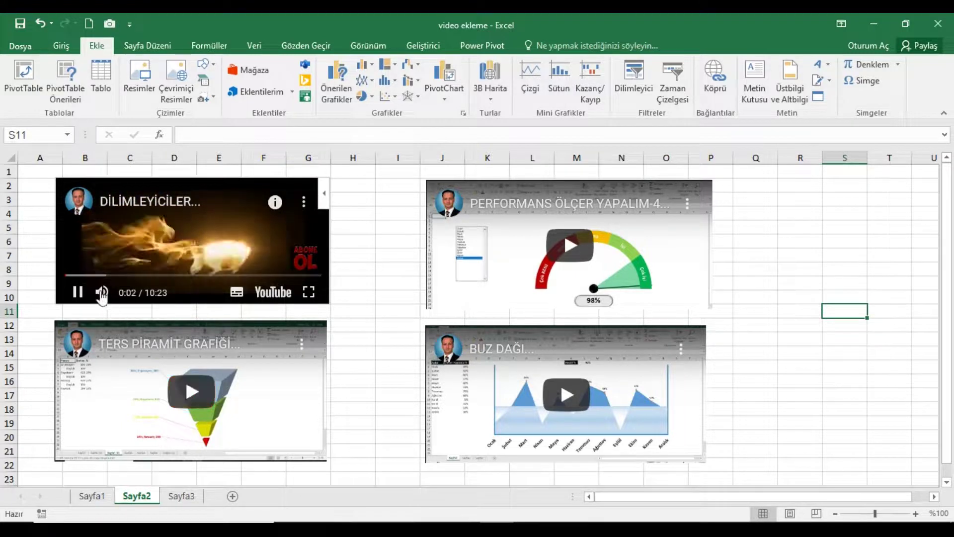
Play the bottom-left, top-right and bottom-right videos, pausing the bottom-left and bottom-right ones
{"action": "left_click", "coordinate": [260, 399]}
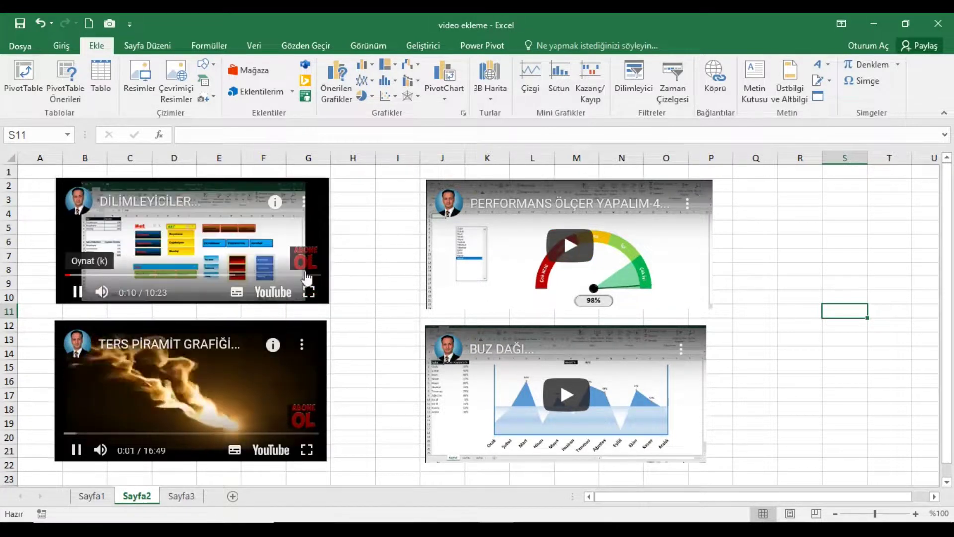
{"action": "left_click", "coordinate": [591, 263]}
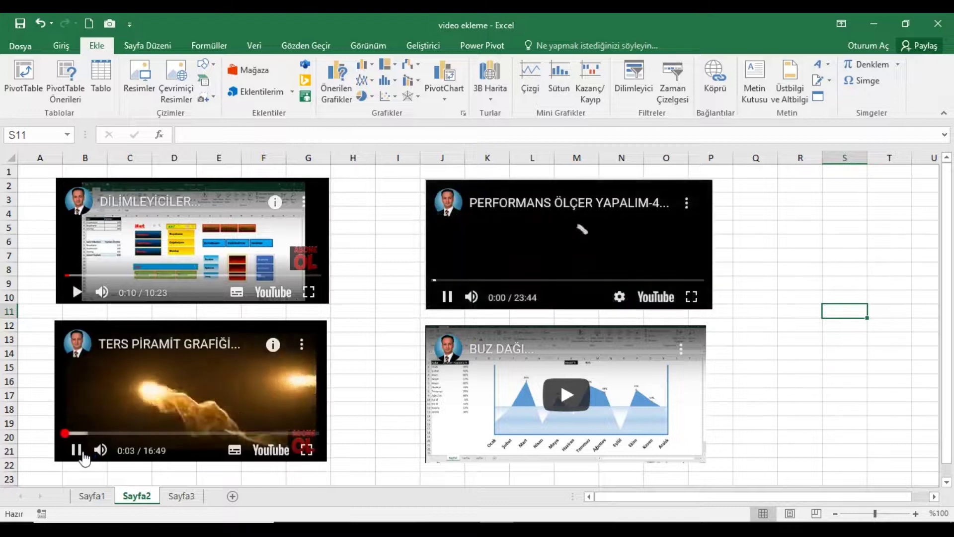
{"action": "left_click", "coordinate": [77, 450]}
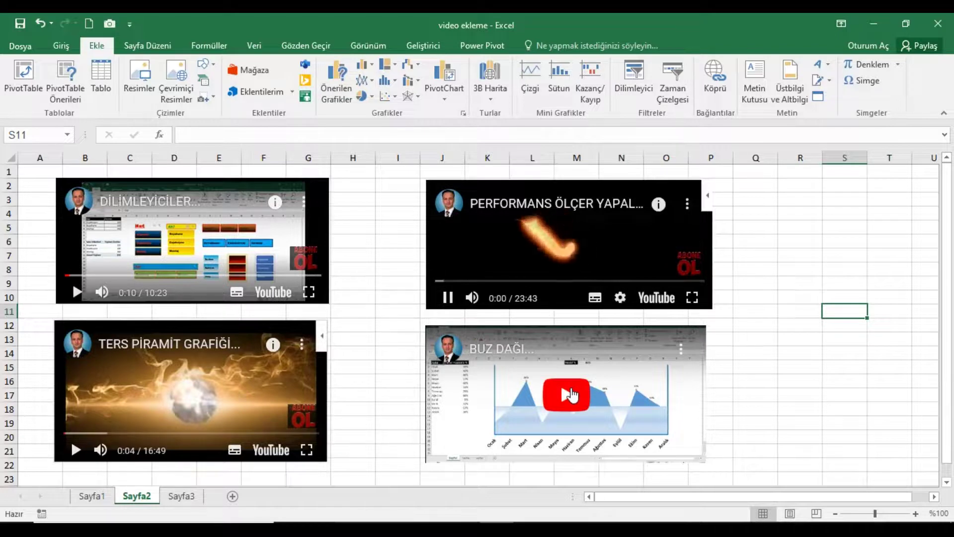
{"action": "left_click", "coordinate": [496, 329]}
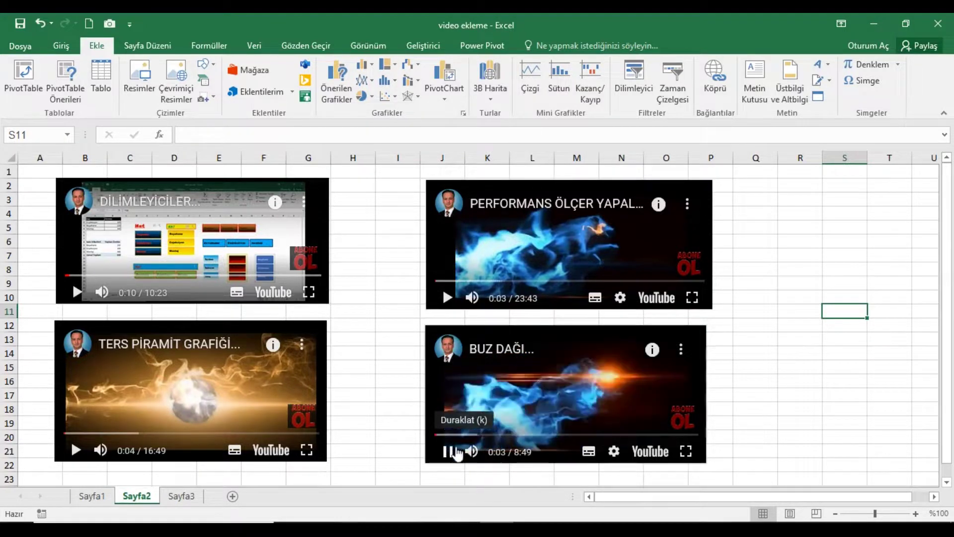
{"action": "left_click", "coordinate": [448, 453]}
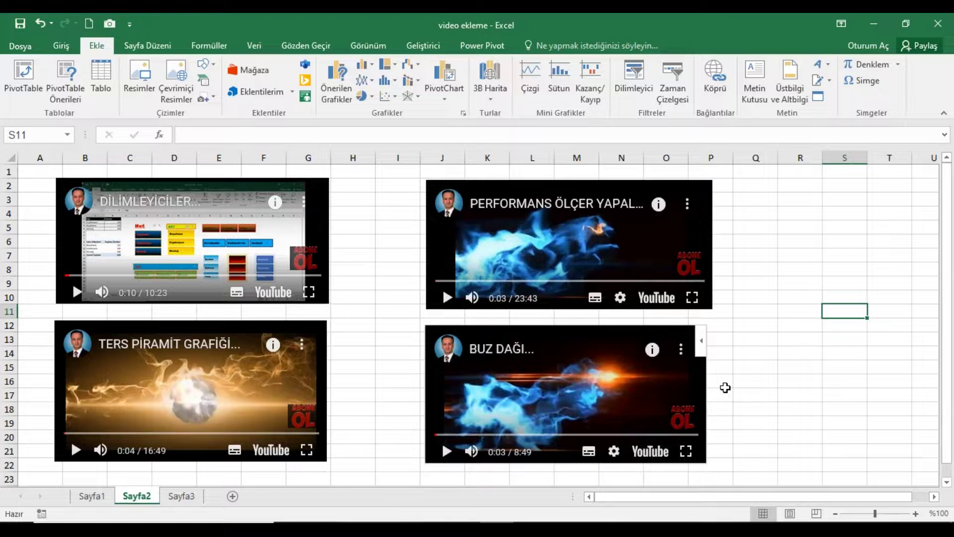